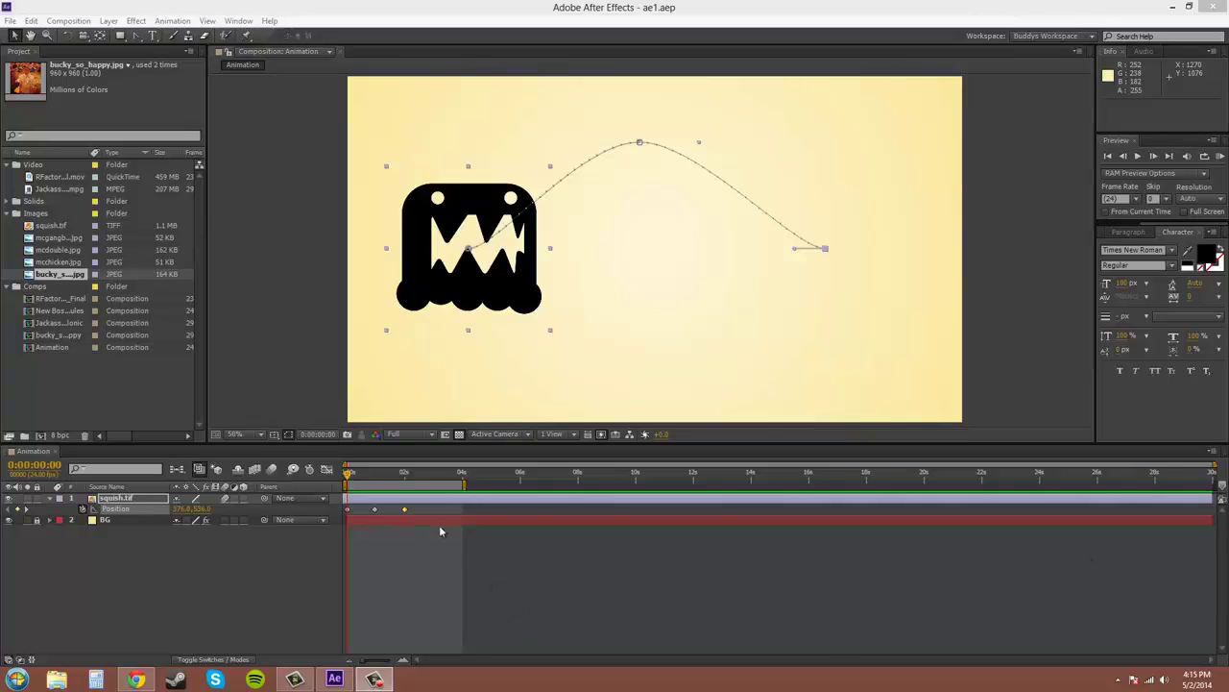
Practise selecting the squish.tif Position keyframes singly and with a marquee, clearing the selection after each try
{"action": "left_click", "coordinate": [415, 516]}
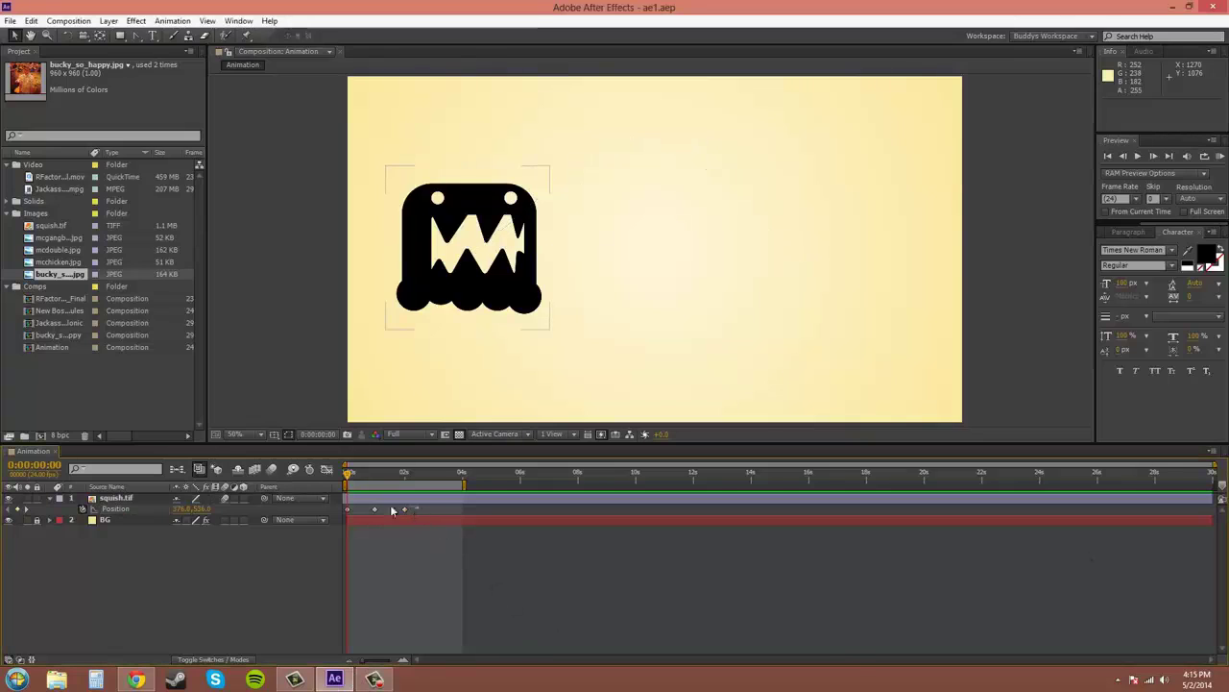
{"action": "left_click_drag", "start_coordinate": [339, 510], "coordinate": [338, 510]}
{"action": "left_click", "coordinate": [387, 540]}
{"action": "left_click", "coordinate": [404, 511]}
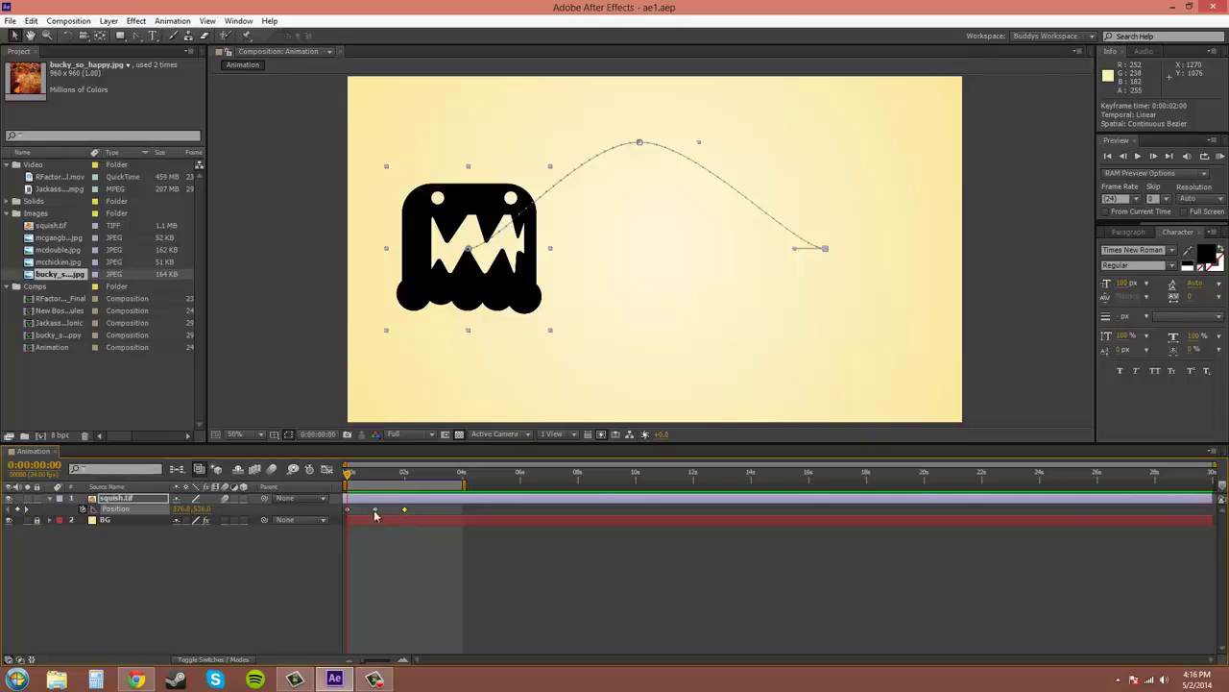
{"action": "left_click", "coordinate": [429, 506]}
{"action": "left_click_drag", "start_coordinate": [356, 507], "coordinate": [342, 512]}
{"action": "left_click", "coordinate": [423, 557]}
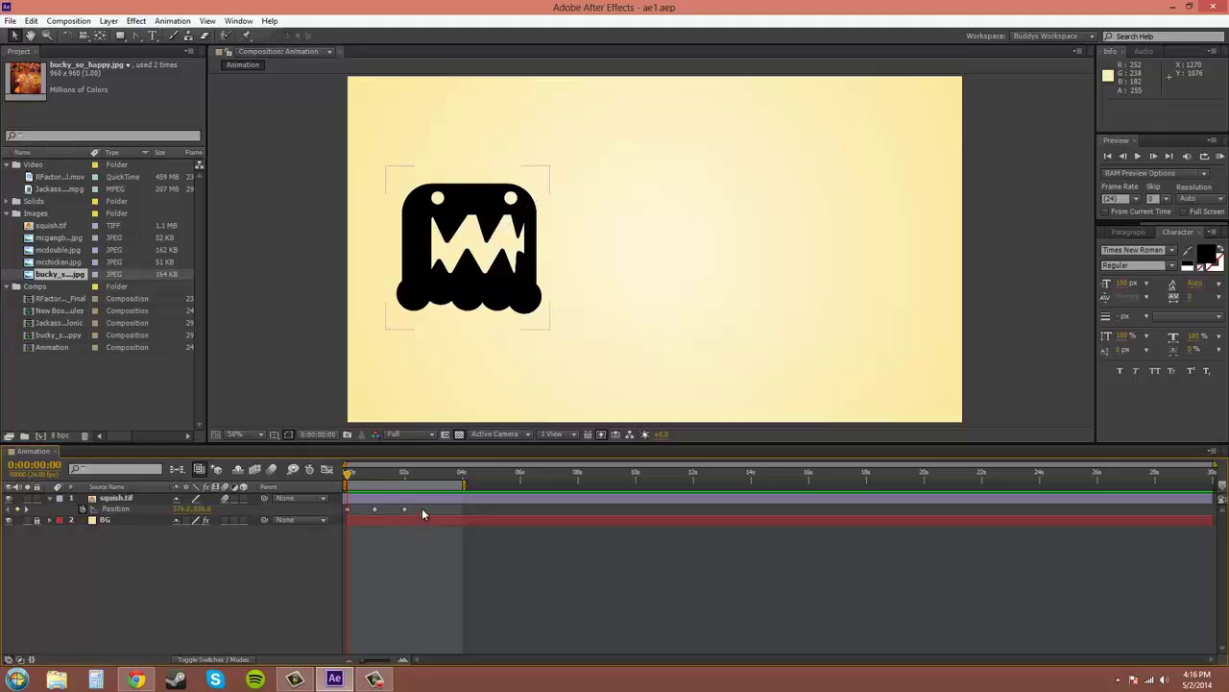
Try shifting the first and last squish.tif Position keyframes together four frames later, undo the move, and clear the selection
{"action": "left_click", "coordinate": [406, 510]}
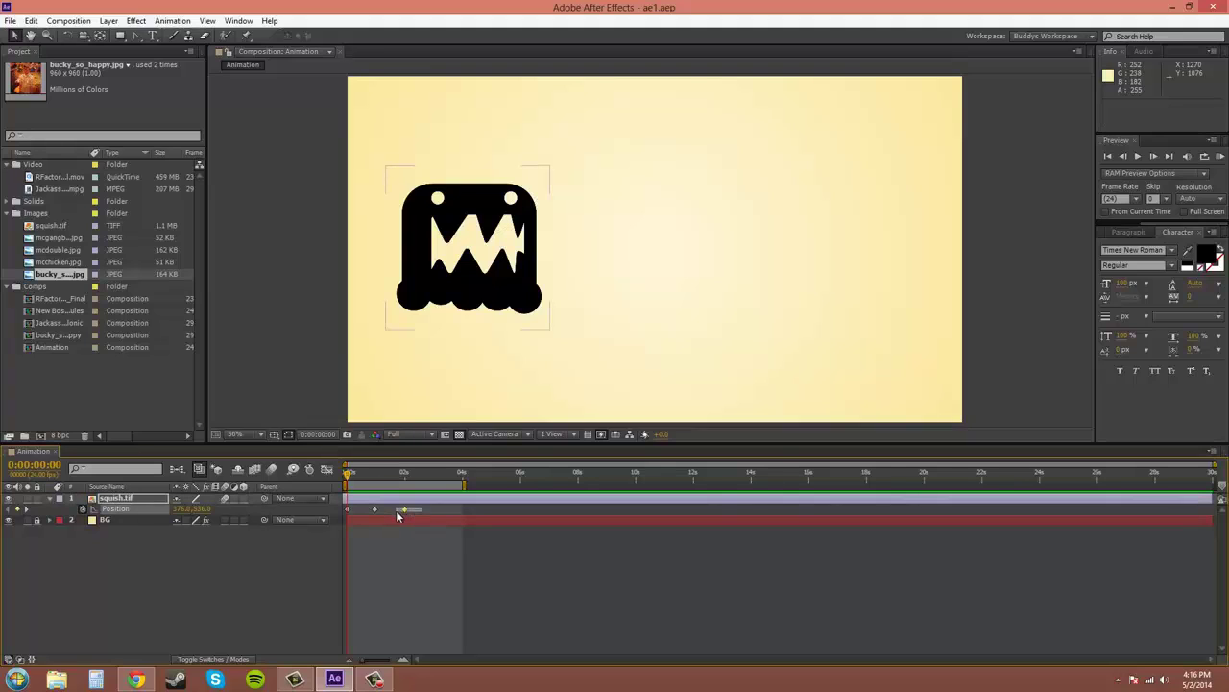
{"action": "left_click", "coordinate": [348, 509]}
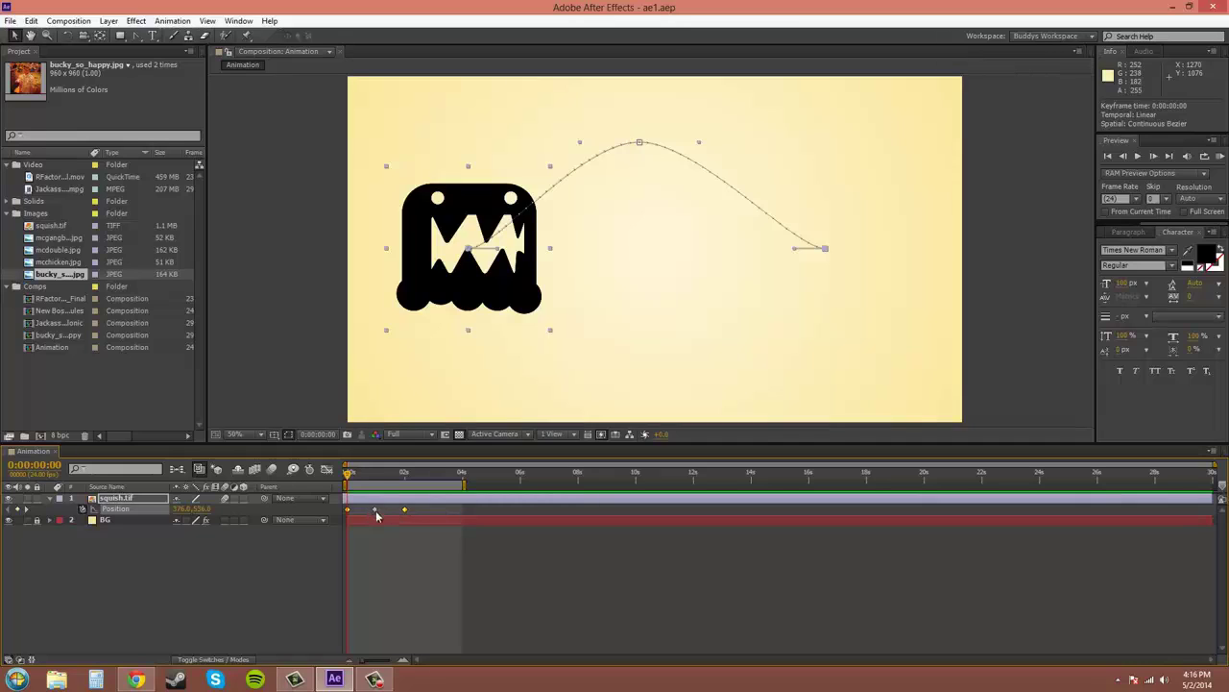
{"action": "left_click", "coordinate": [418, 509]}
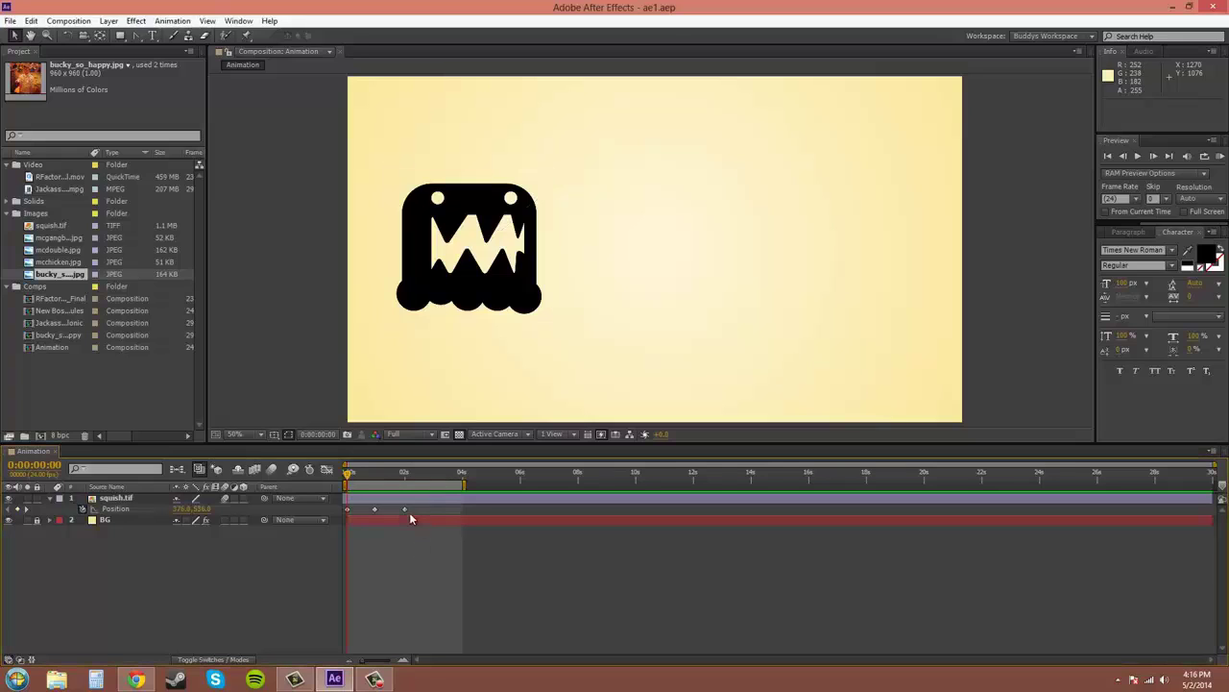
{"action": "left_click", "coordinate": [404, 509]}
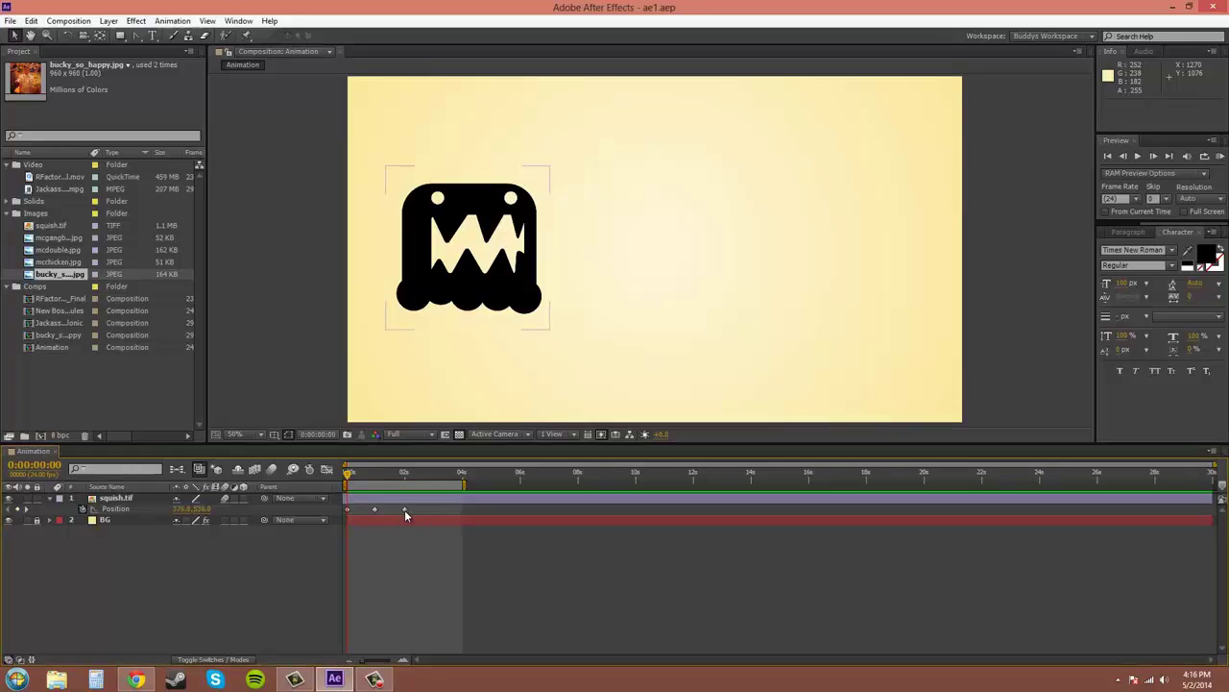
{"action": "left_click", "coordinate": [347, 510], "text": "shift"}
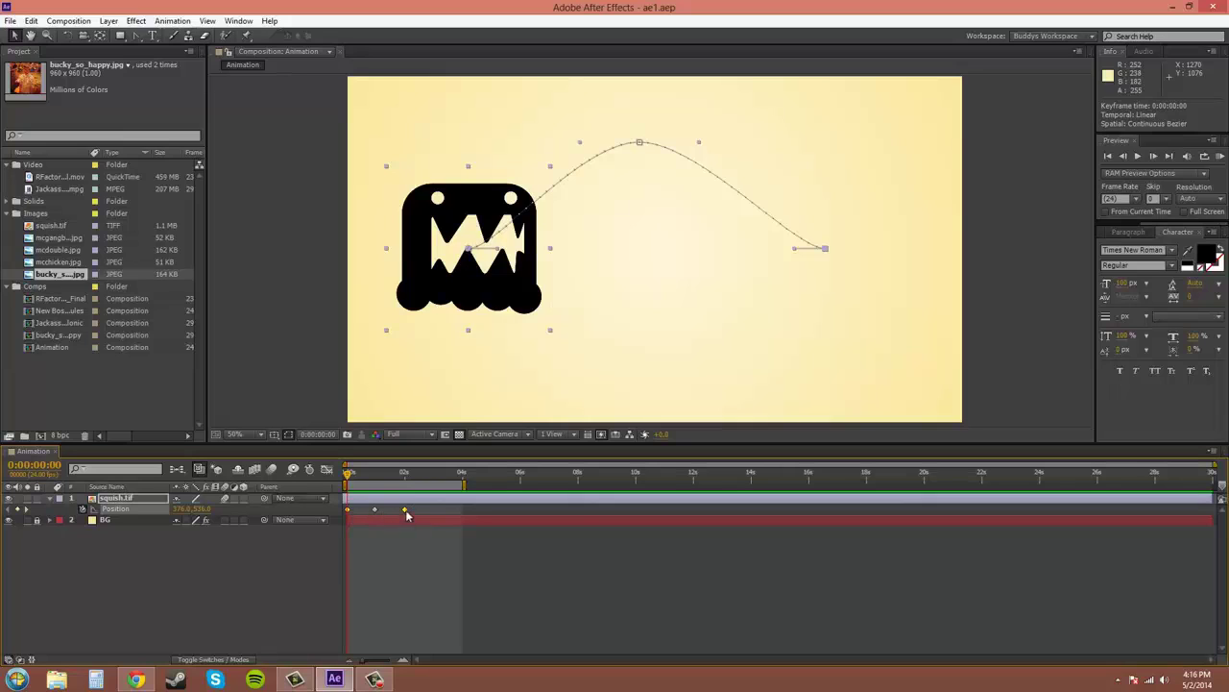
{"action": "mouse_move", "coordinate": [404, 510]}
{"action": "left_mouse_down"}
{"action": "mouse_move", "coordinate": [467, 512]}
{"action": "mouse_move", "coordinate": [410, 512]}
{"action": "left_mouse_up"}
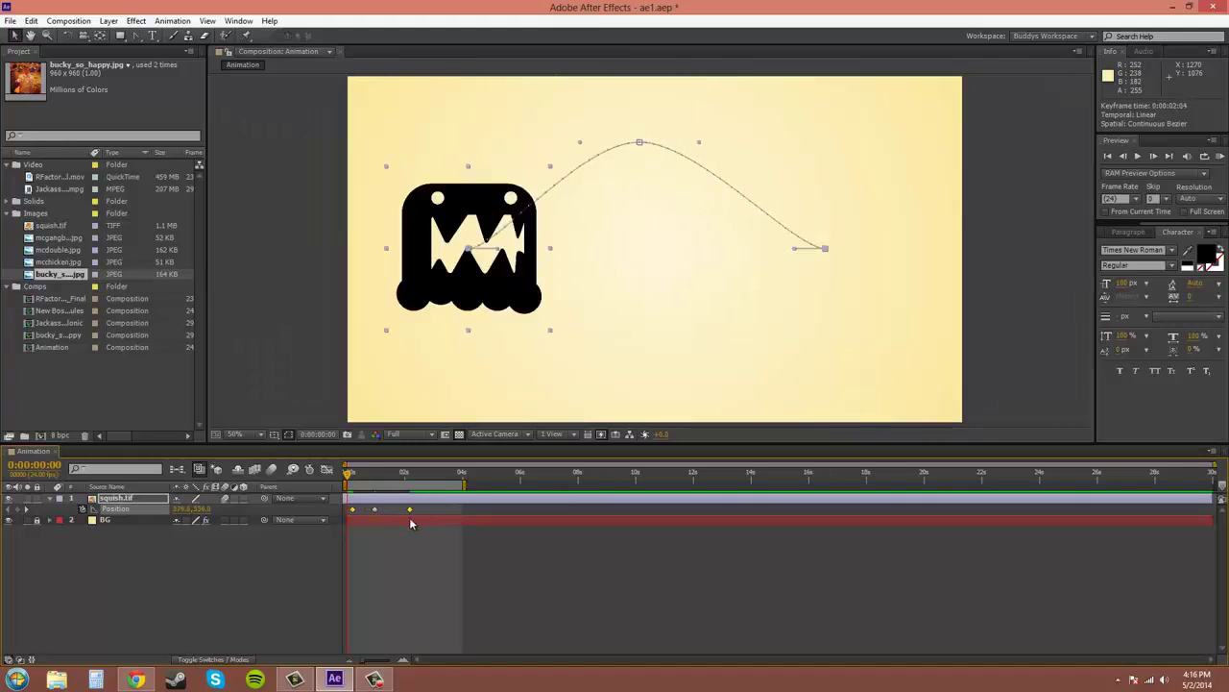
{"action": "key", "text": "ctrl+z"}
{"action": "left_click", "coordinate": [404, 565]}
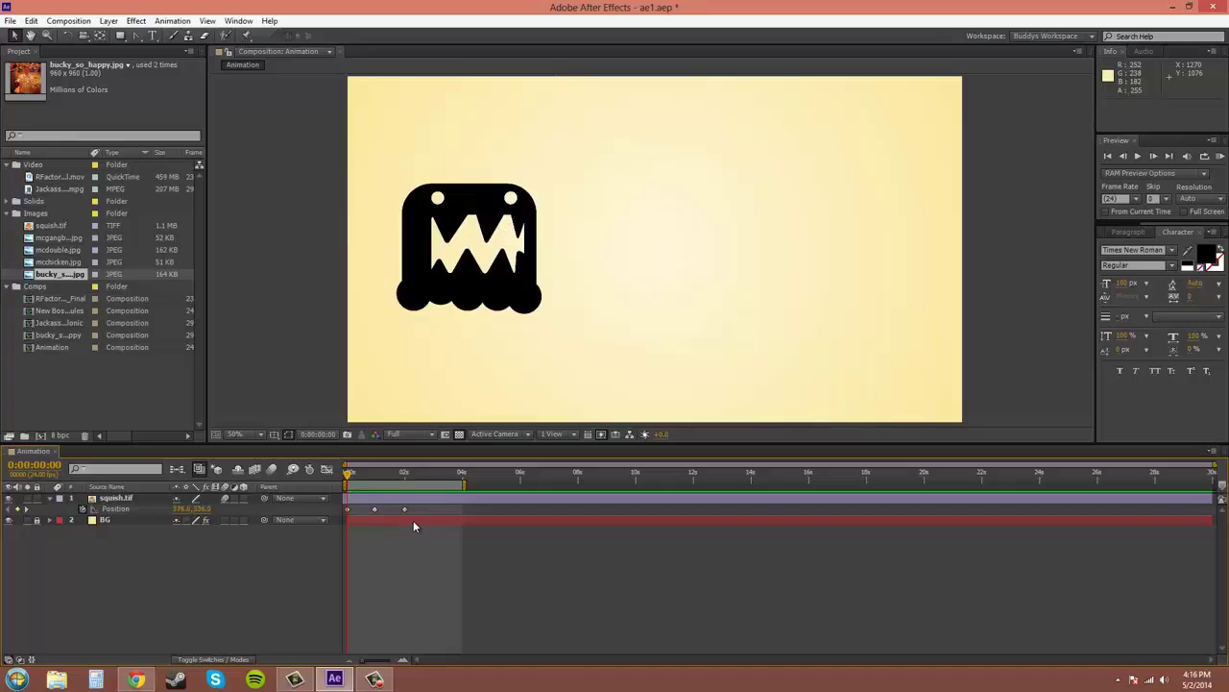
Select all three squish.tif Position keyframes and compress their spacing proportionally so the motion lasts about 1.5 seconds
{"action": "left_click", "coordinate": [411, 510]}
{"action": "left_click_drag", "start_coordinate": [413, 507], "coordinate": [347, 519]}
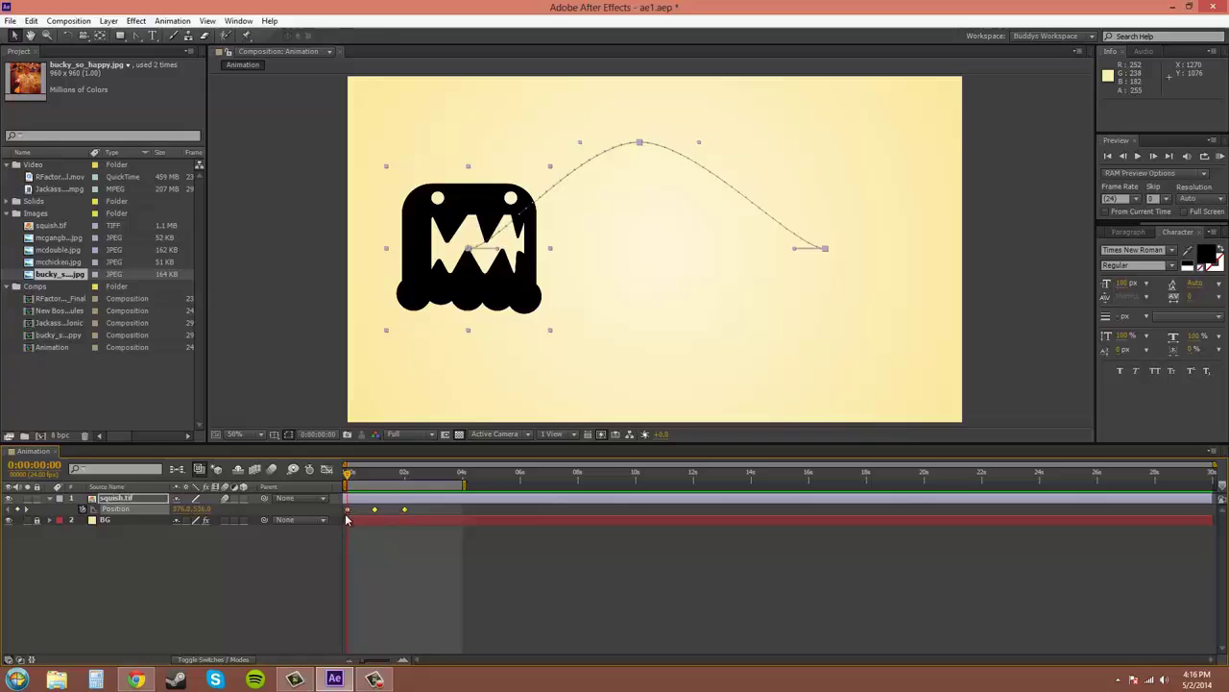
{"action": "left_click", "coordinate": [405, 510]}
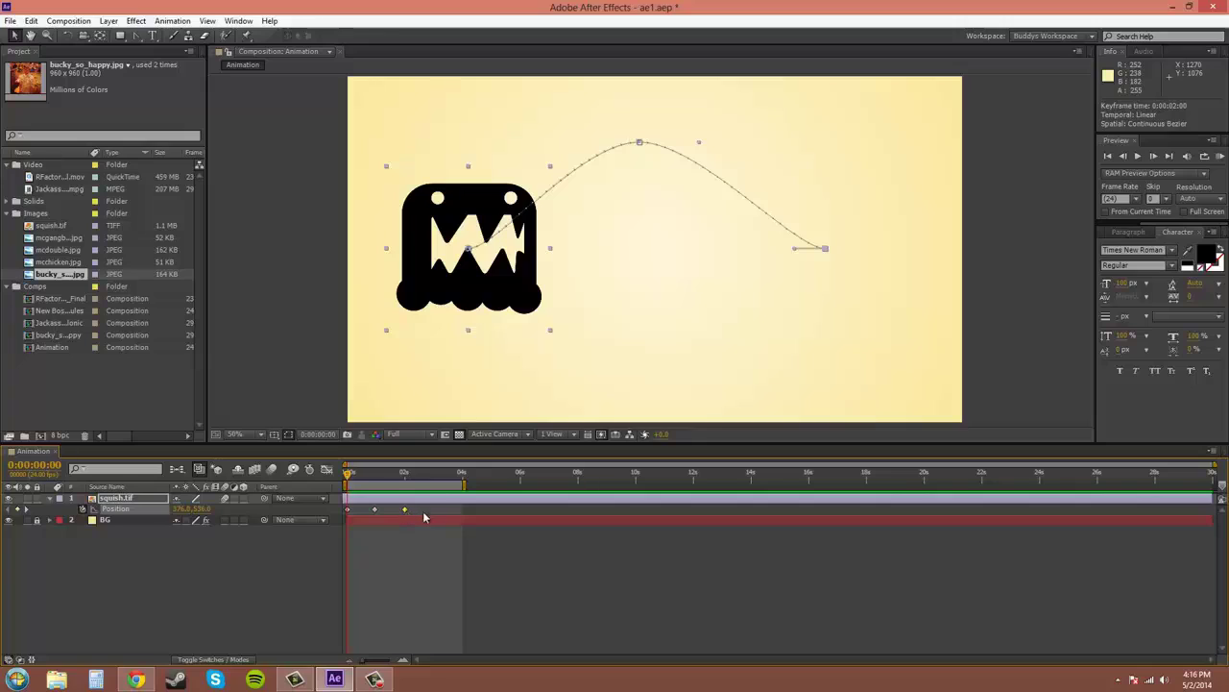
{"action": "mouse_move", "coordinate": [432, 510]}
{"action": "left_mouse_down"}
{"action": "mouse_move", "coordinate": [355, 517]}
{"action": "mouse_move", "coordinate": [570, 516]}
{"action": "mouse_move", "coordinate": [404, 513]}
{"action": "mouse_move", "coordinate": [440, 507]}
{"action": "left_mouse_up"}
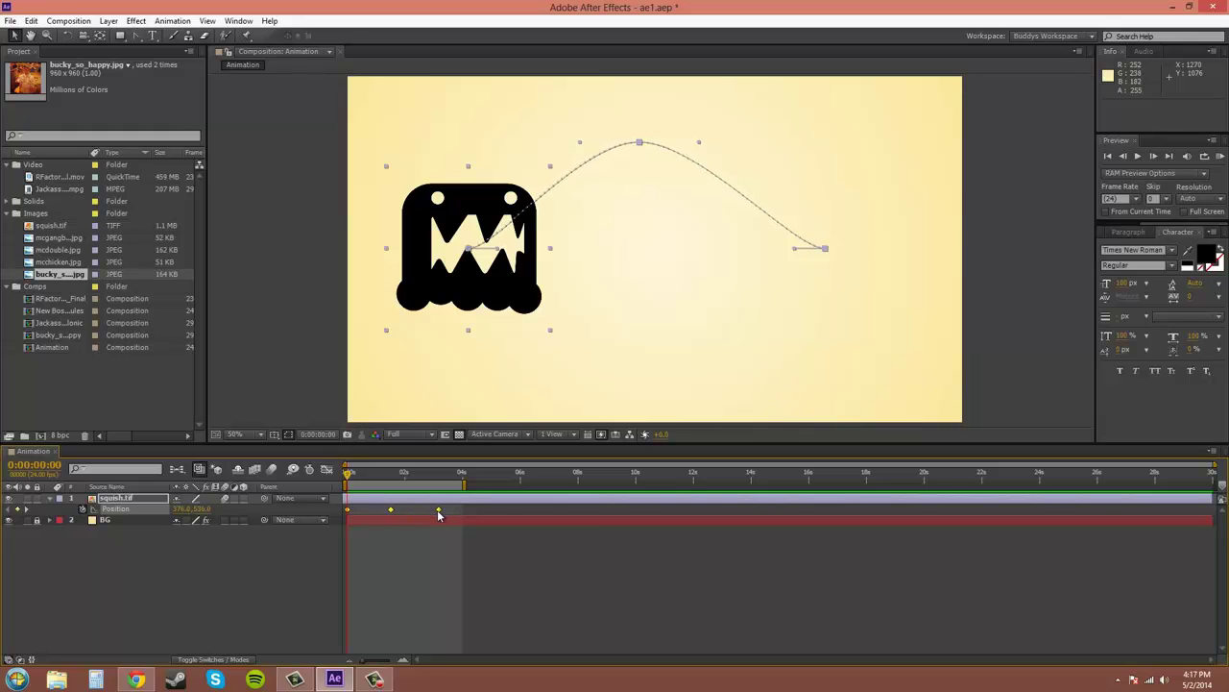
{"action": "left_click_drag", "start_coordinate": [426, 516], "coordinate": [397, 516]}
Play the animation with standard playback and again as a RAM preview to judge the motion's speed
{"action": "key", "text": "space"}
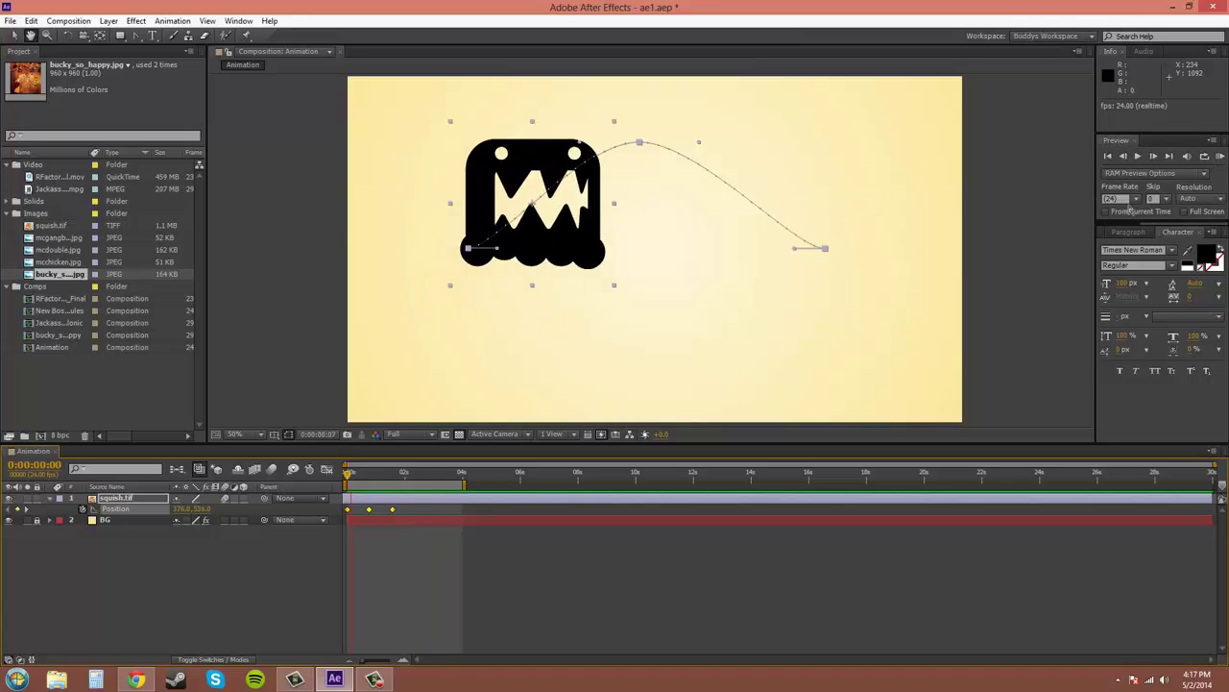
{"action": "left_click", "coordinate": [1220, 159]}
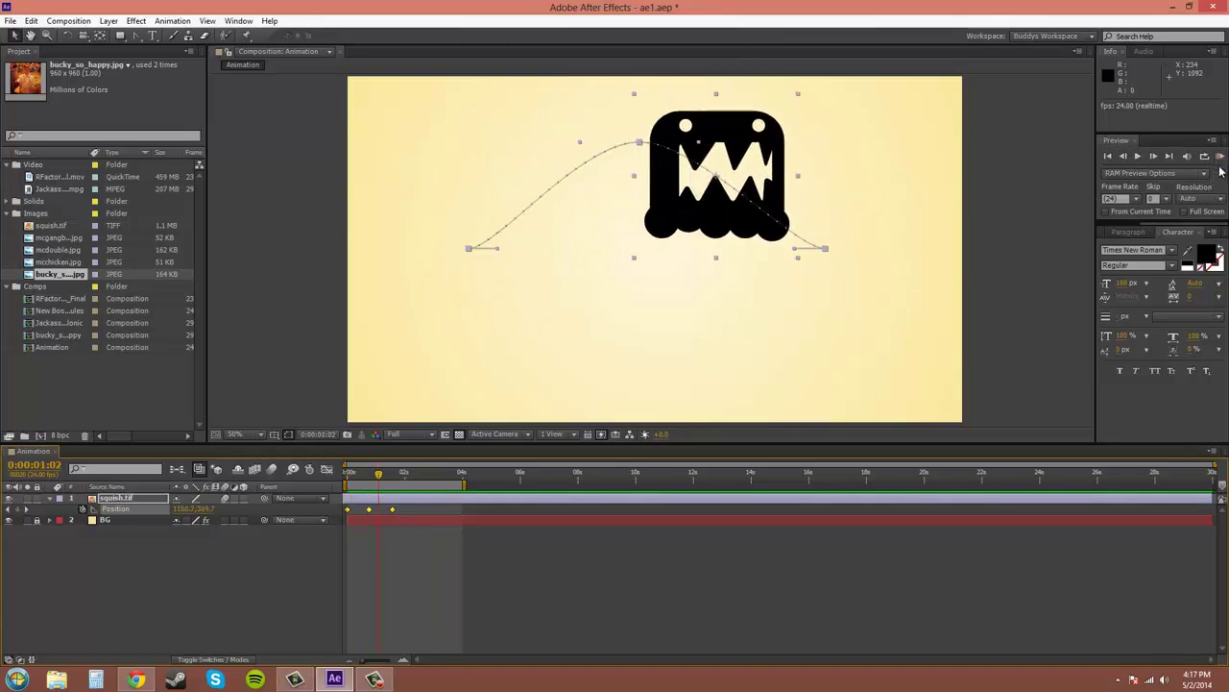
{"action": "left_click", "coordinate": [1221, 159]}
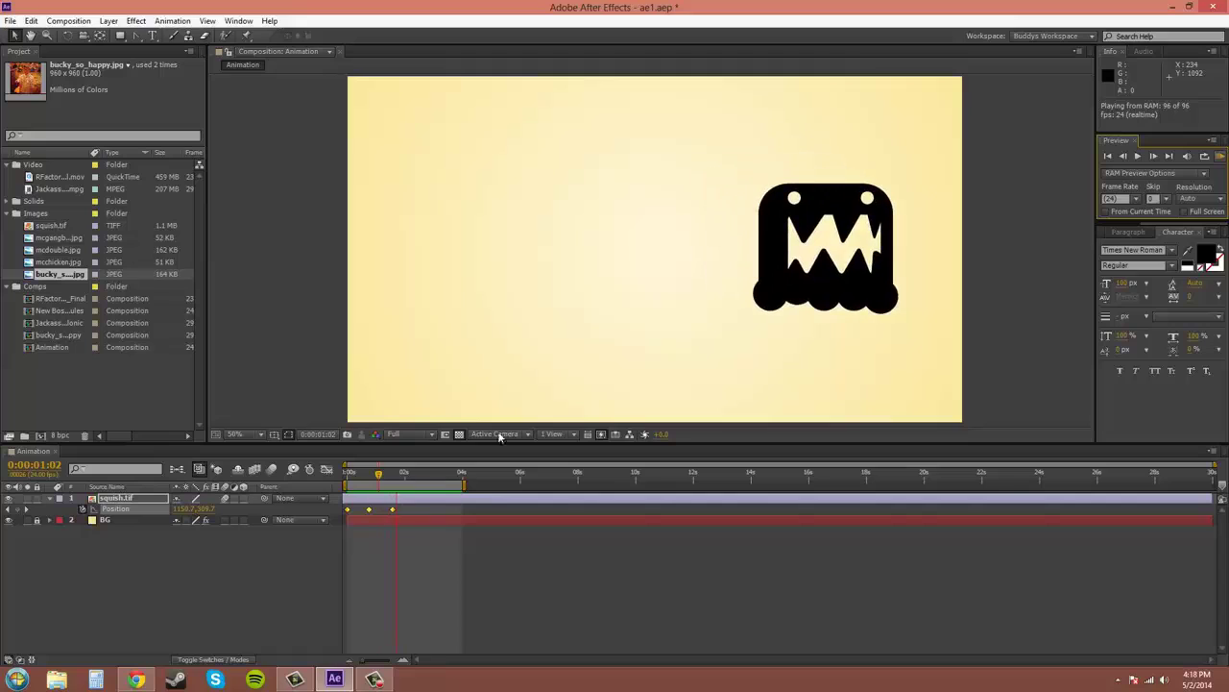
{"action": "left_click", "coordinate": [1220, 156]}
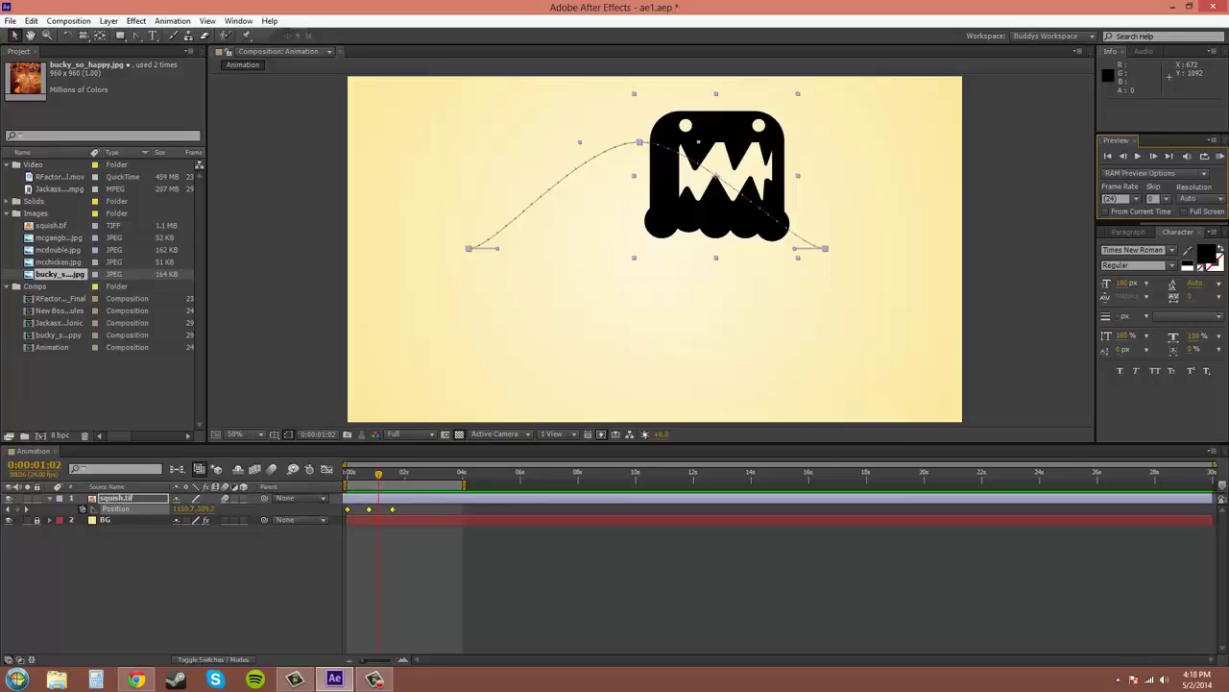
Try work area durations of 6:00 and 1:01, and run a RAM preview of the shorter range
{"action": "left_click", "coordinate": [465, 485]}
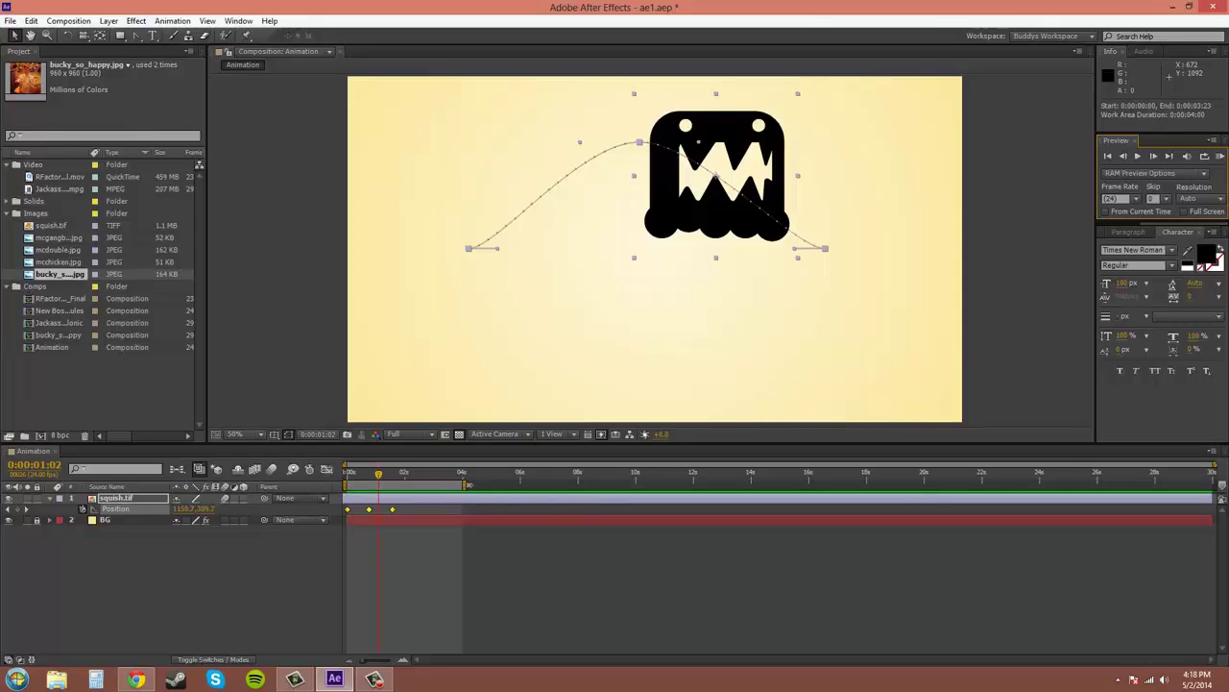
{"action": "left_click_drag", "start_coordinate": [467, 484], "coordinate": [523, 484]}
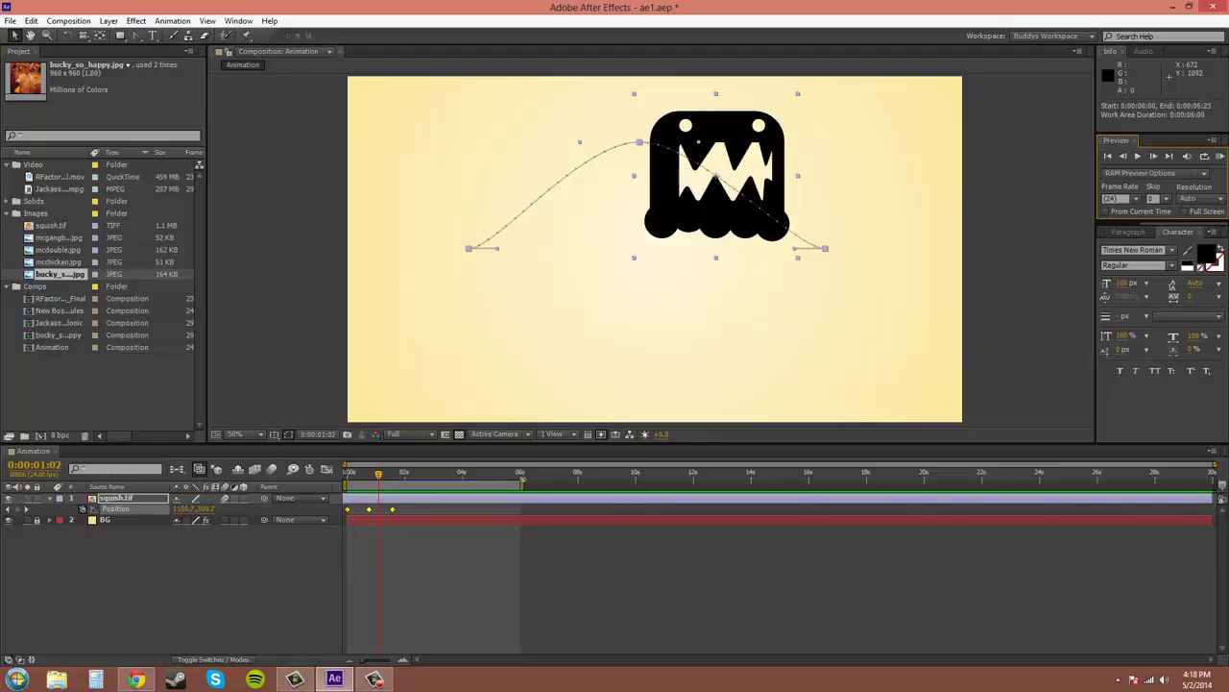
{"action": "left_click_drag", "start_coordinate": [522, 479], "coordinate": [379, 486]}
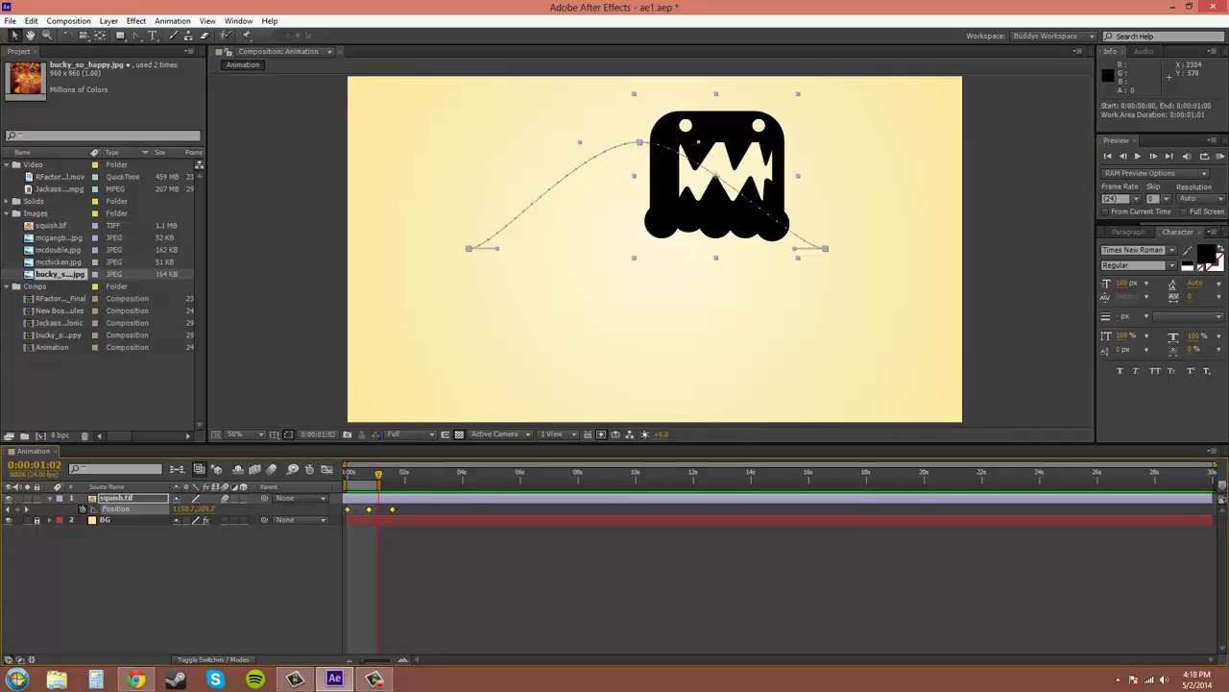
{"action": "left_click", "coordinate": [1220, 157]}
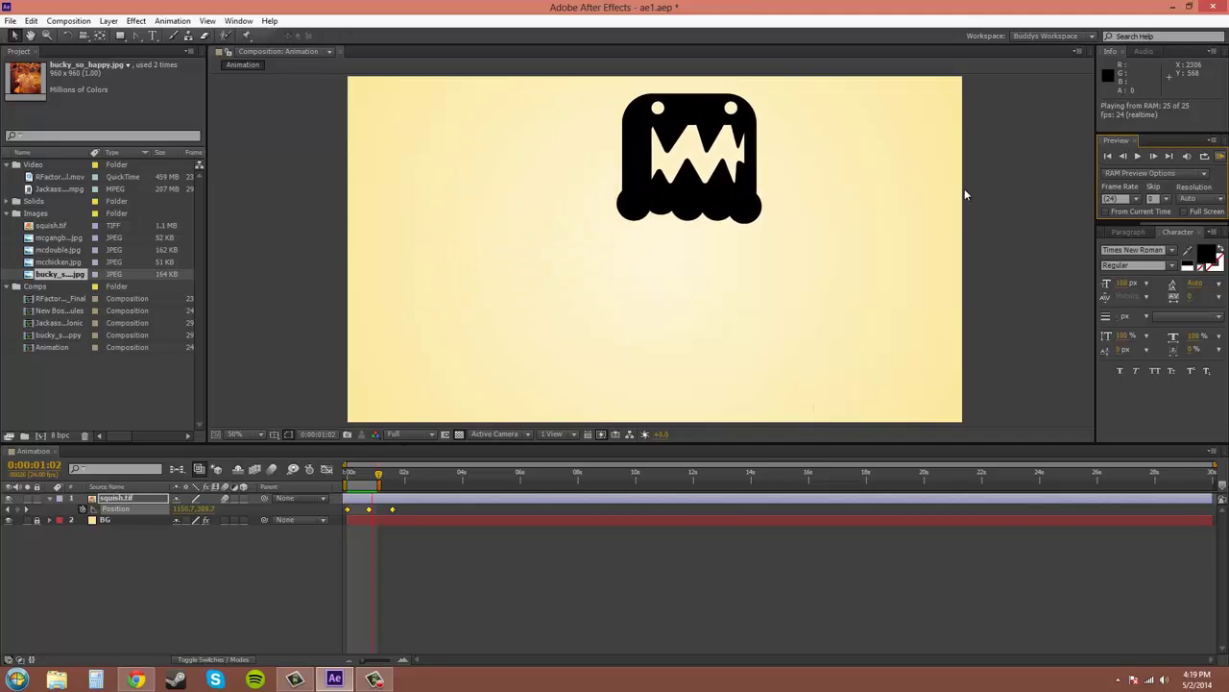
{"action": "left_click", "coordinate": [1220, 156]}
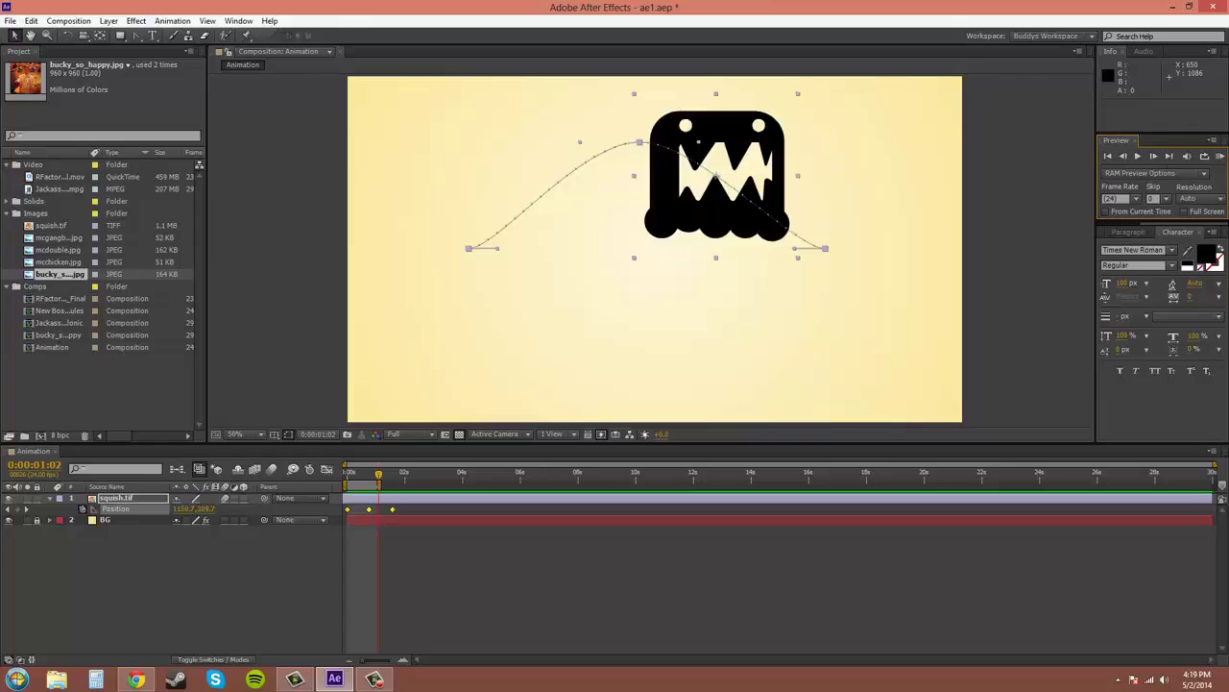
Extend the work area to 66 frames and run a RAM preview of the full motion
{"action": "left_click_drag", "start_coordinate": [380, 483], "coordinate": [427, 484]}
{"action": "left_click", "coordinate": [1220, 157]}
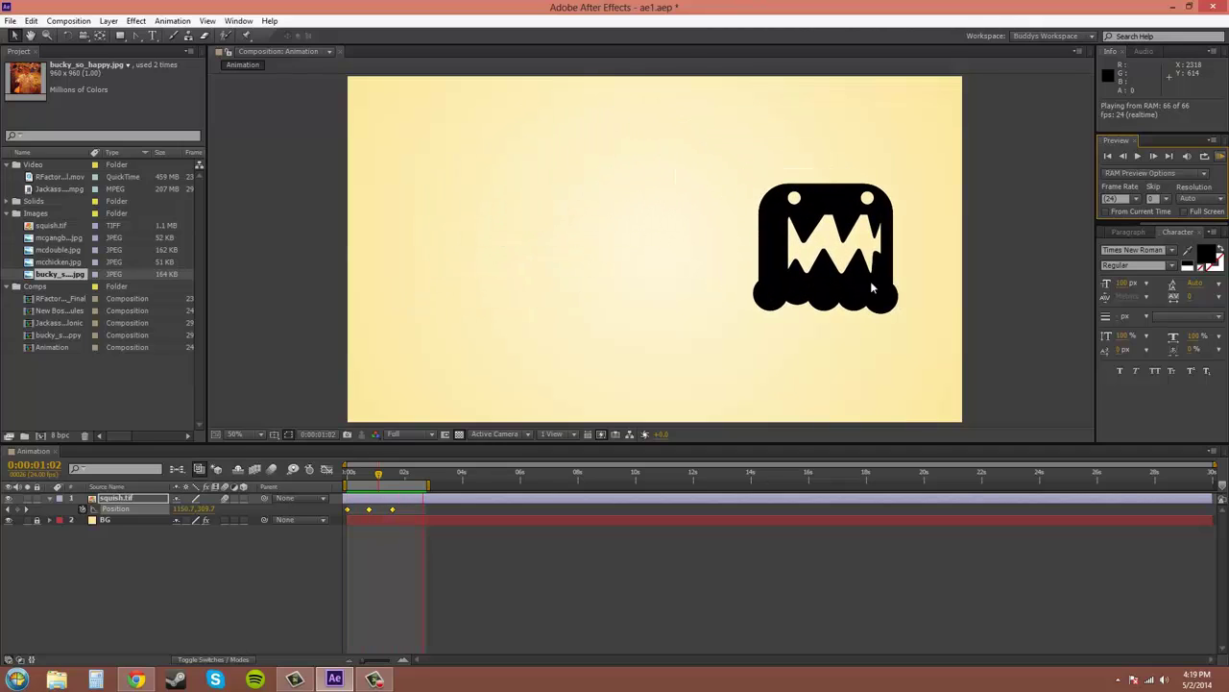
{"action": "key", "text": "space"}
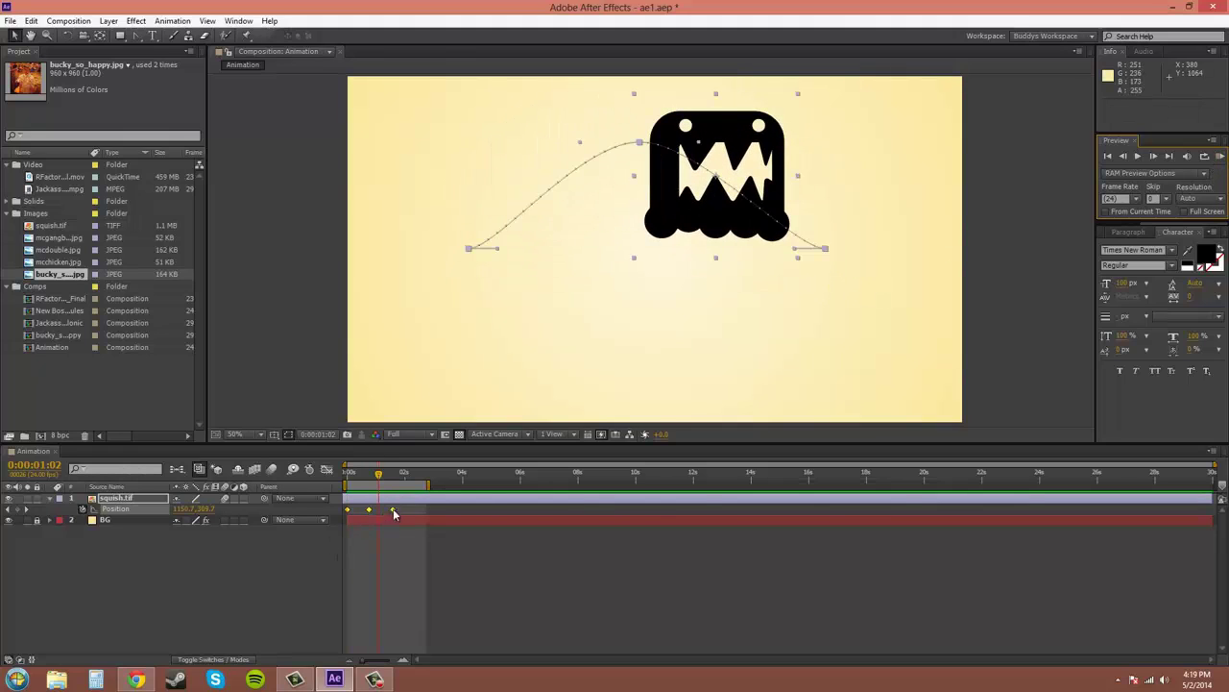
Stretch the Position keyframes proportionally so the last lands at 2:00, and extend the work area to 2:22 after previewing the motion
{"action": "left_click_drag", "start_coordinate": [393, 514], "coordinate": [411, 487]}
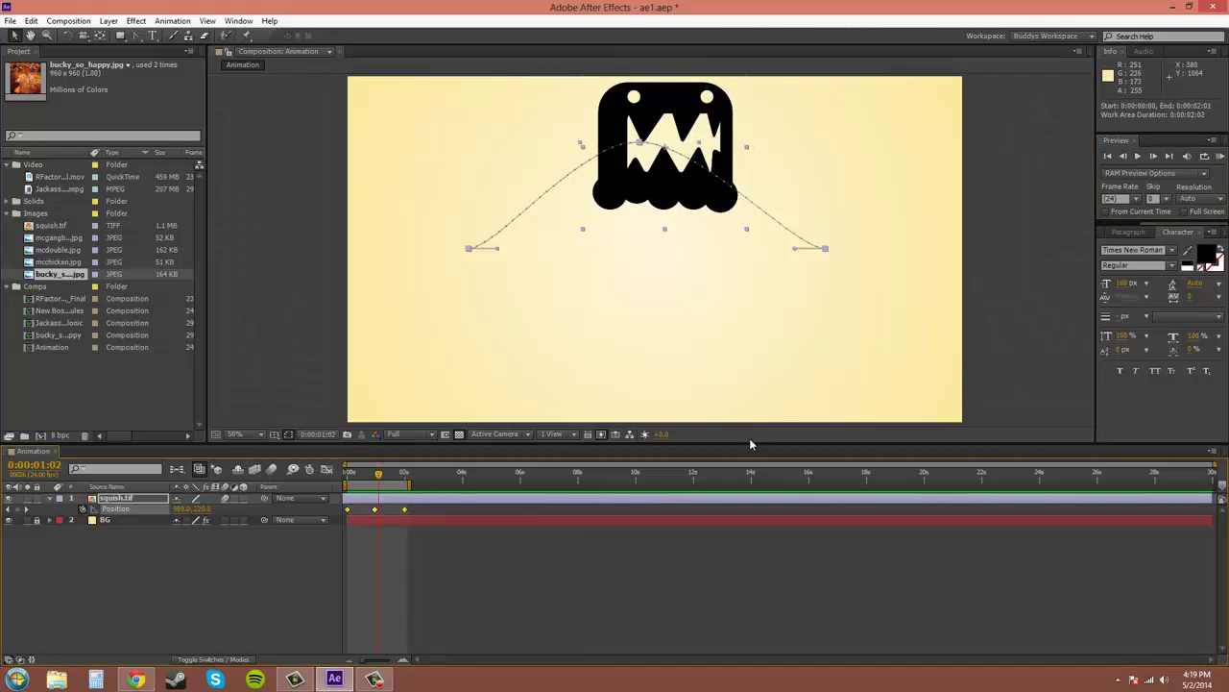
{"action": "left_click", "coordinate": [1222, 157]}
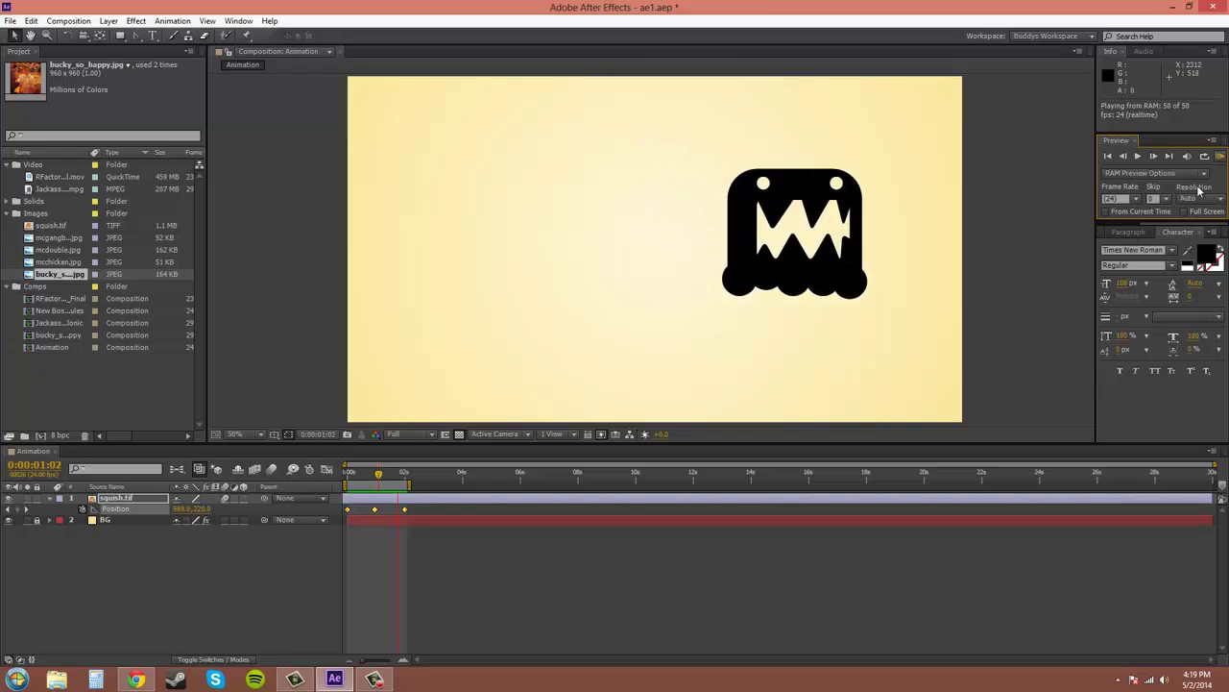
{"action": "left_click", "coordinate": [1220, 158]}
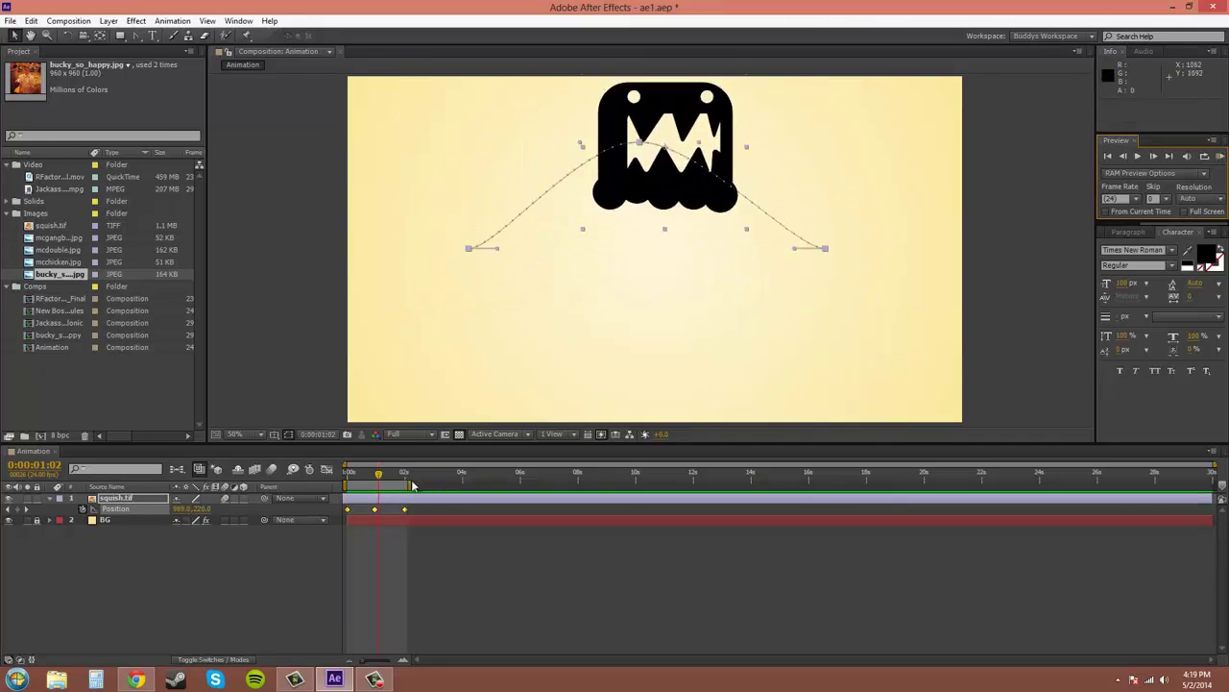
{"action": "left_click_drag", "start_coordinate": [409, 482], "coordinate": [435, 484]}
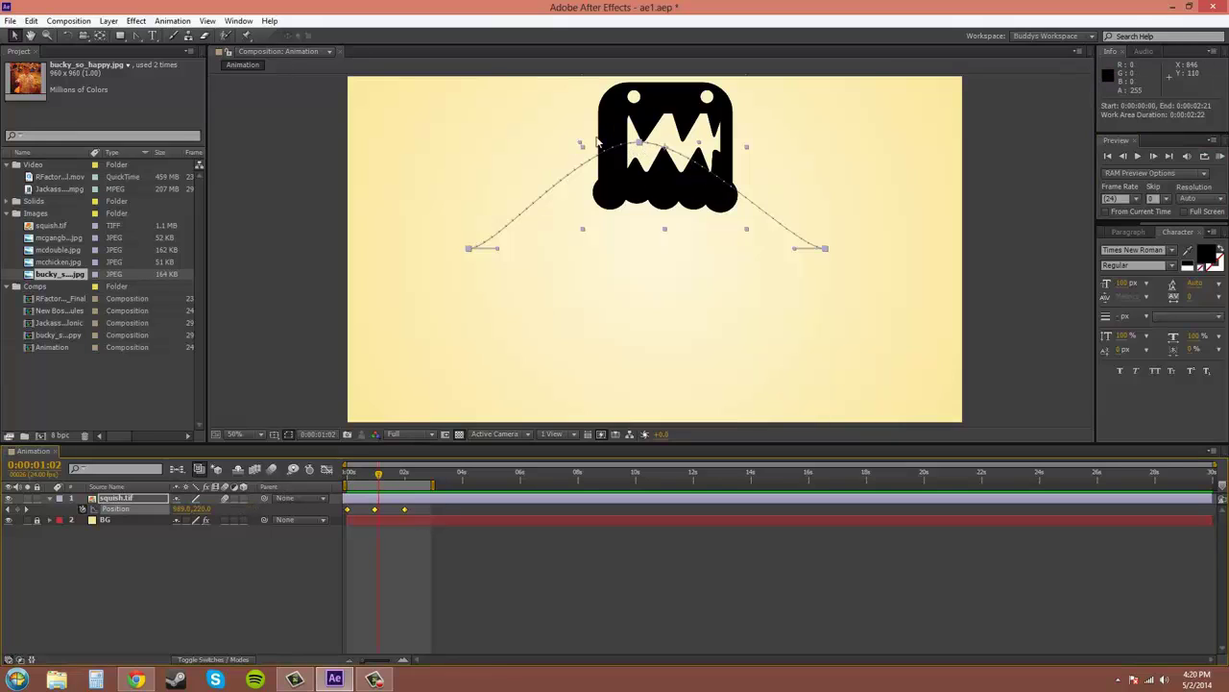
Try changing the squish.tif Y position to 574 with the playhead at 1:02, and delete the extra keyframe this adds
{"action": "left_click", "coordinate": [449, 562]}
{"action": "left_click", "coordinate": [375, 510]}
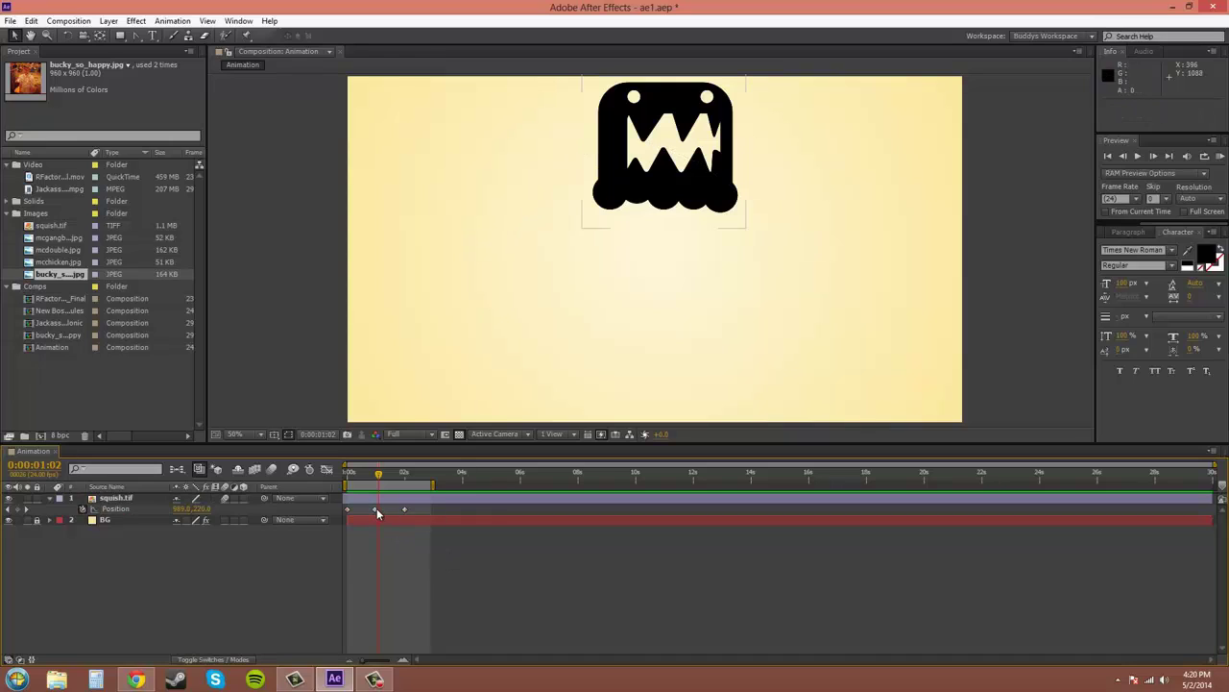
{"action": "left_click", "coordinate": [376, 510]}
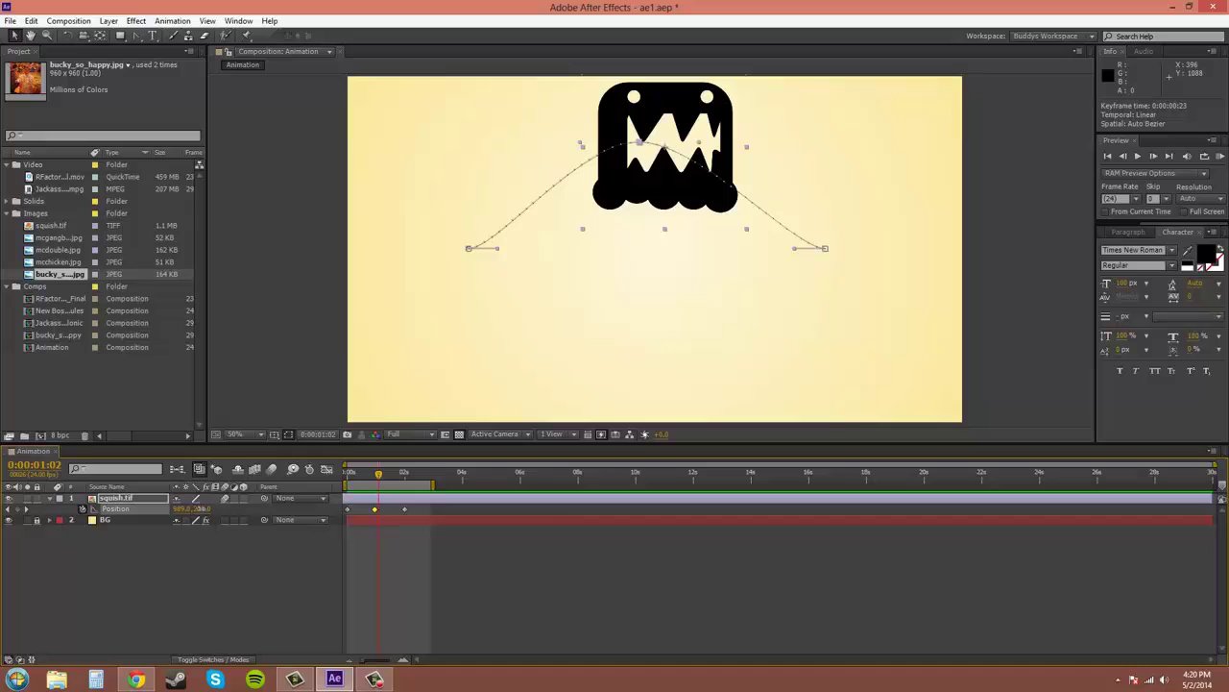
{"action": "left_click_drag", "start_coordinate": [202, 509], "coordinate": [435, 508]}
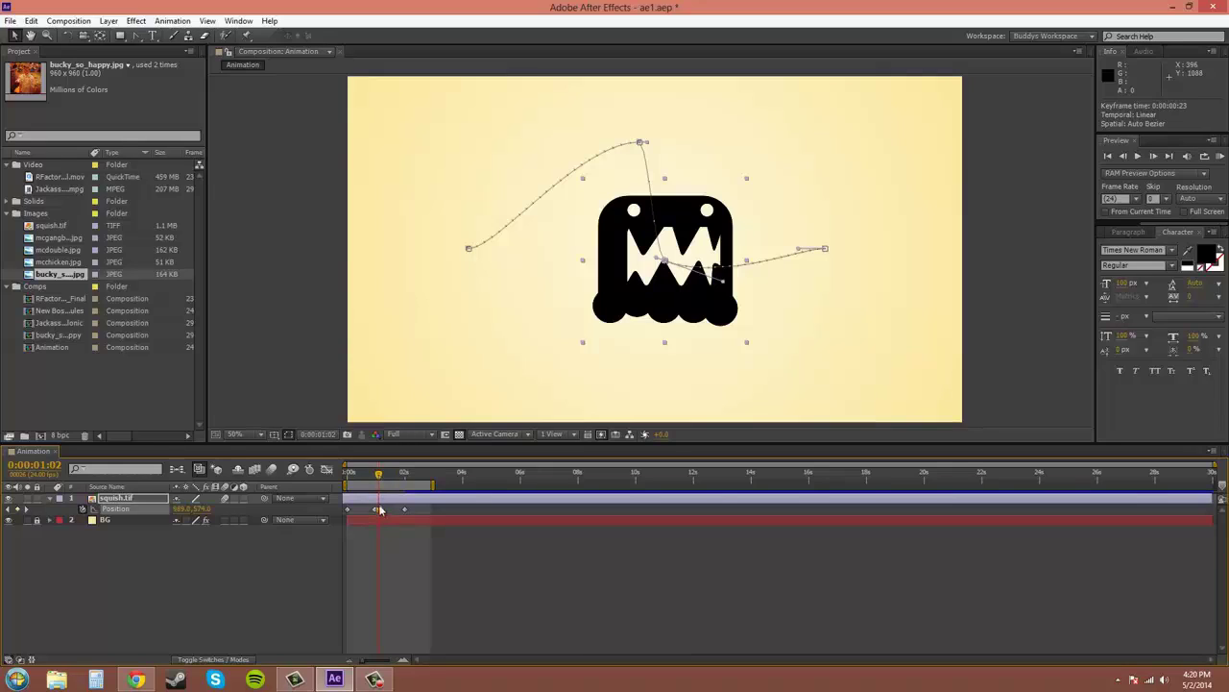
{"action": "left_click", "coordinate": [379, 511]}
{"action": "key", "text": "Delete"}
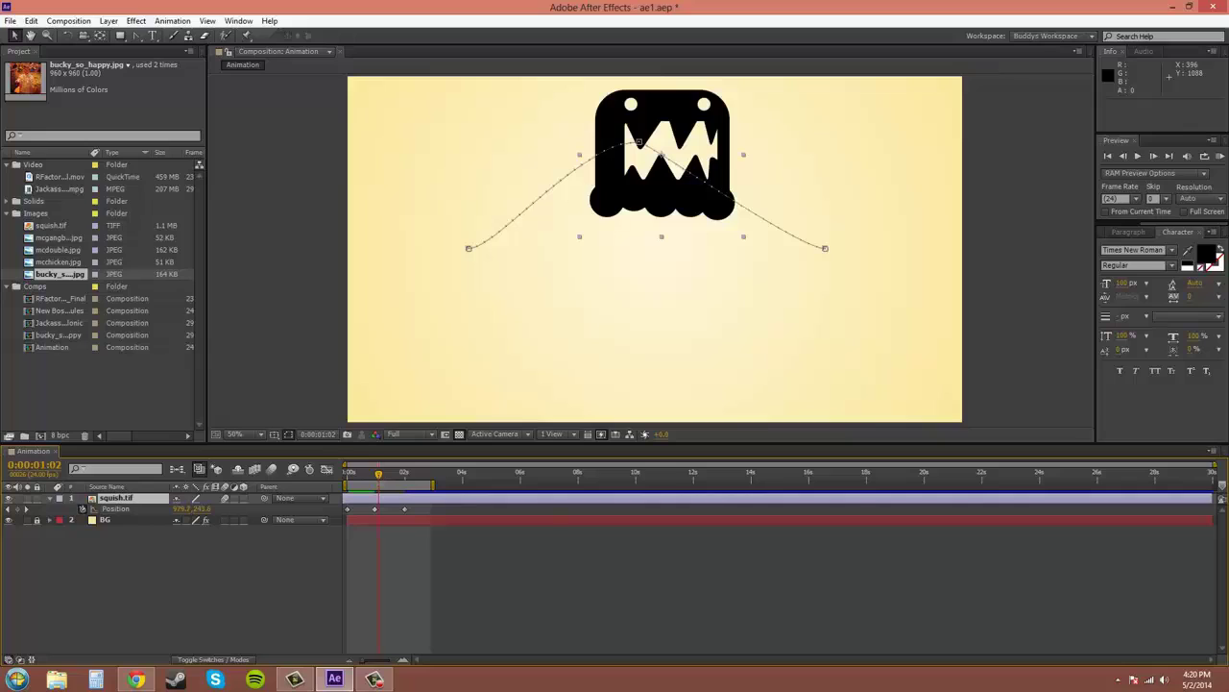
Clear the keyframe selection and align the playhead with the middle Position keyframe at 0:00:00:23
{"action": "right_click", "coordinate": [405, 512]}
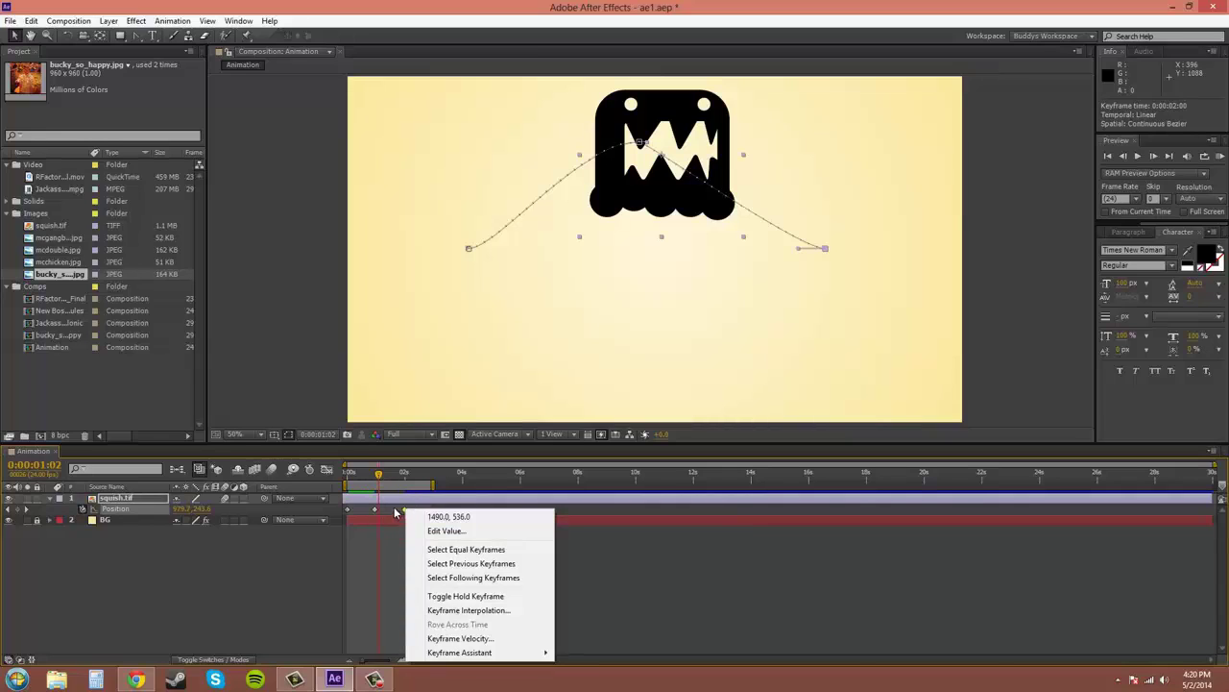
{"action": "left_click", "coordinate": [387, 510]}
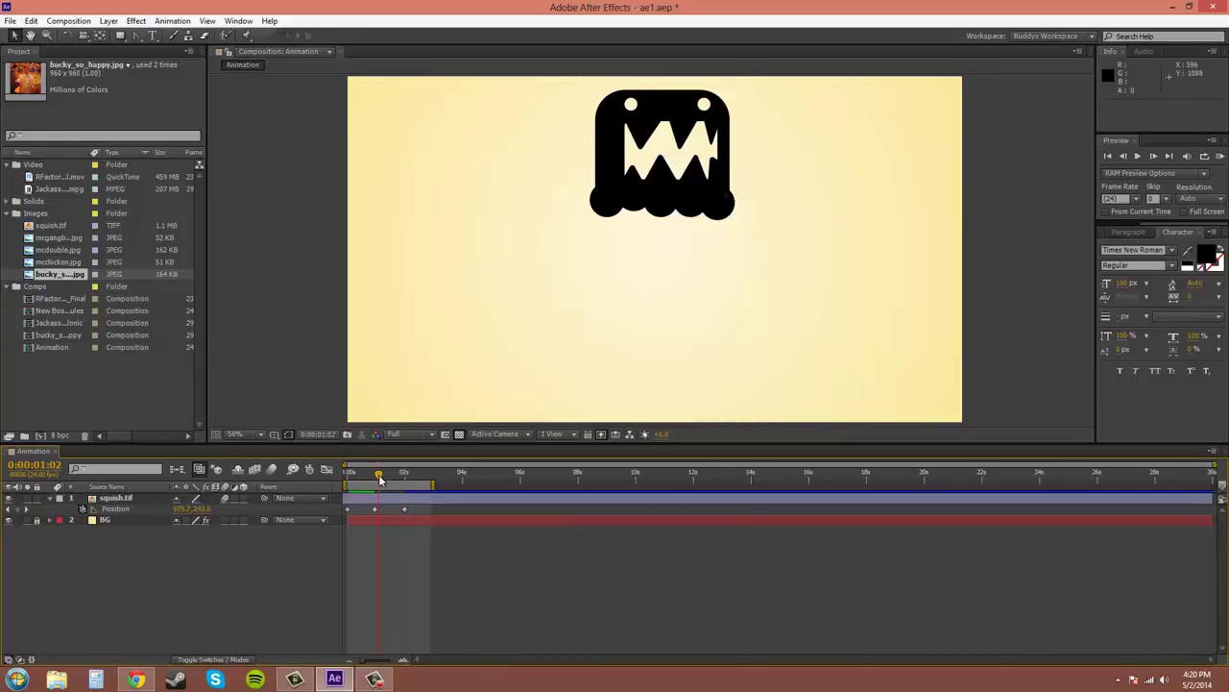
{"action": "left_click_drag", "start_coordinate": [378, 479], "coordinate": [374, 480]}
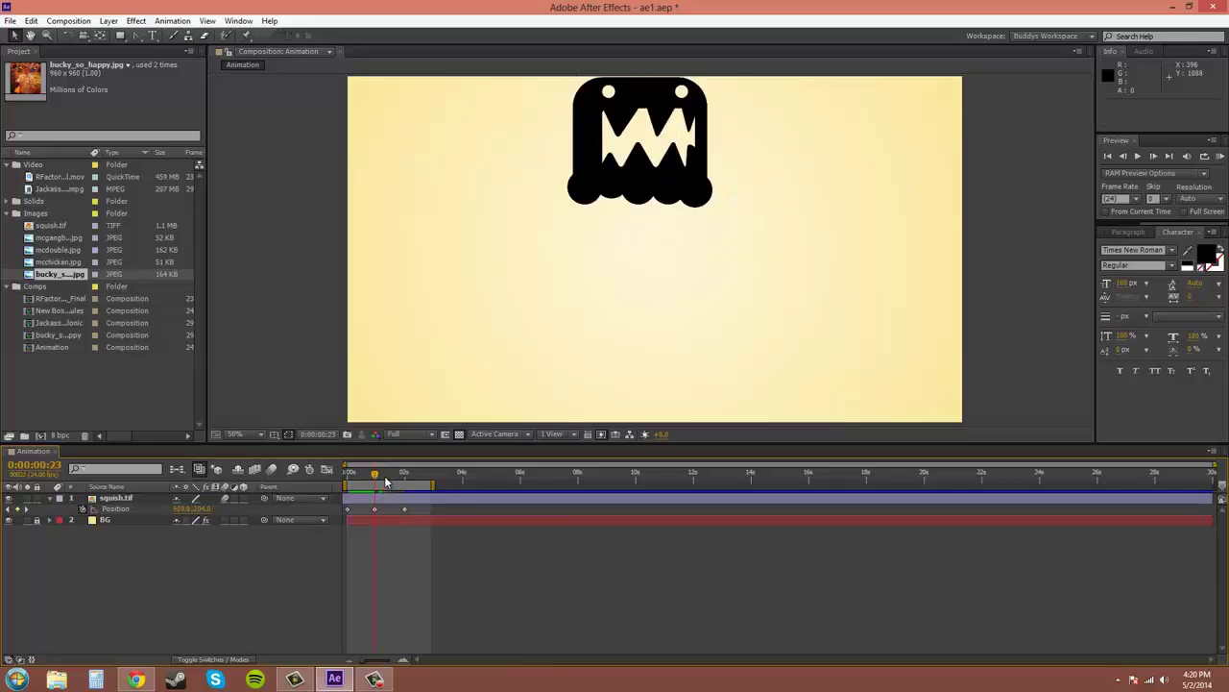
Try changing the squish.tif X position at the middle keyframe, and undo the change
{"action": "left_click", "coordinate": [369, 510]}
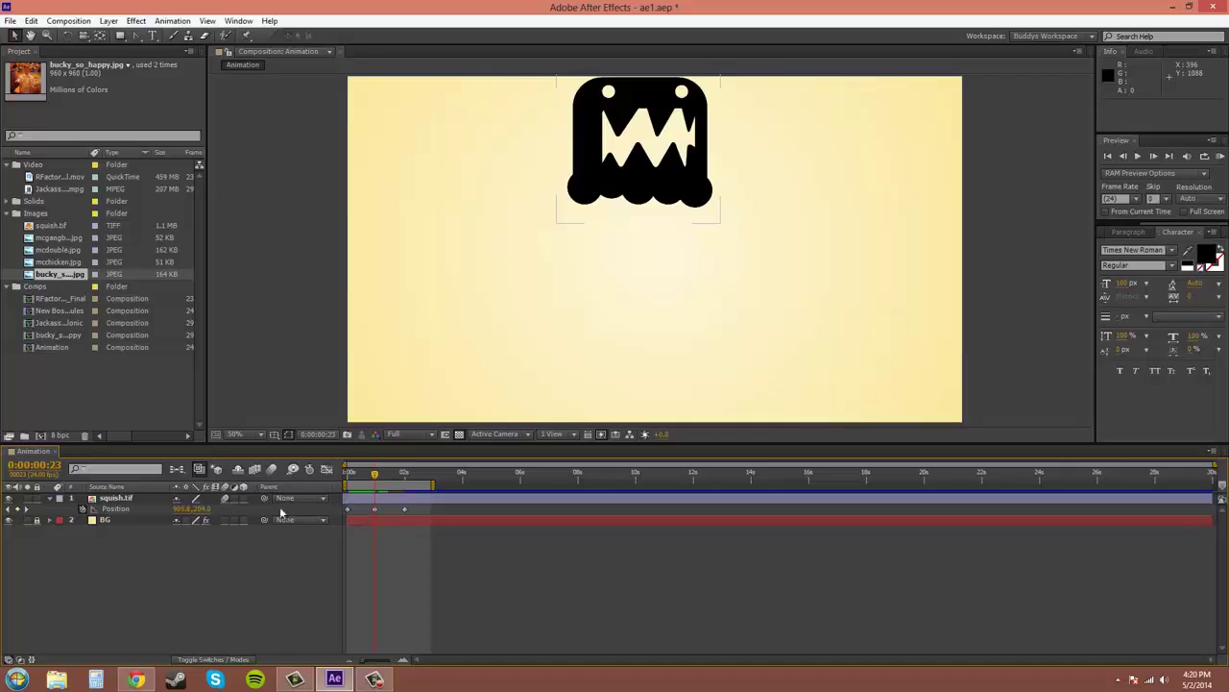
{"action": "left_click_drag", "start_coordinate": [204, 508], "coordinate": [278, 508]}
{"action": "left_click_drag", "start_coordinate": [372, 522], "coordinate": [230, 518]}
{"action": "key", "text": "ctrl+z"}
{"action": "left_click", "coordinate": [227, 512]}
Select the squish.tif layer and step forward one frame at a time from the first frame to 0:00:00:12
{"action": "left_click", "coordinate": [121, 499]}
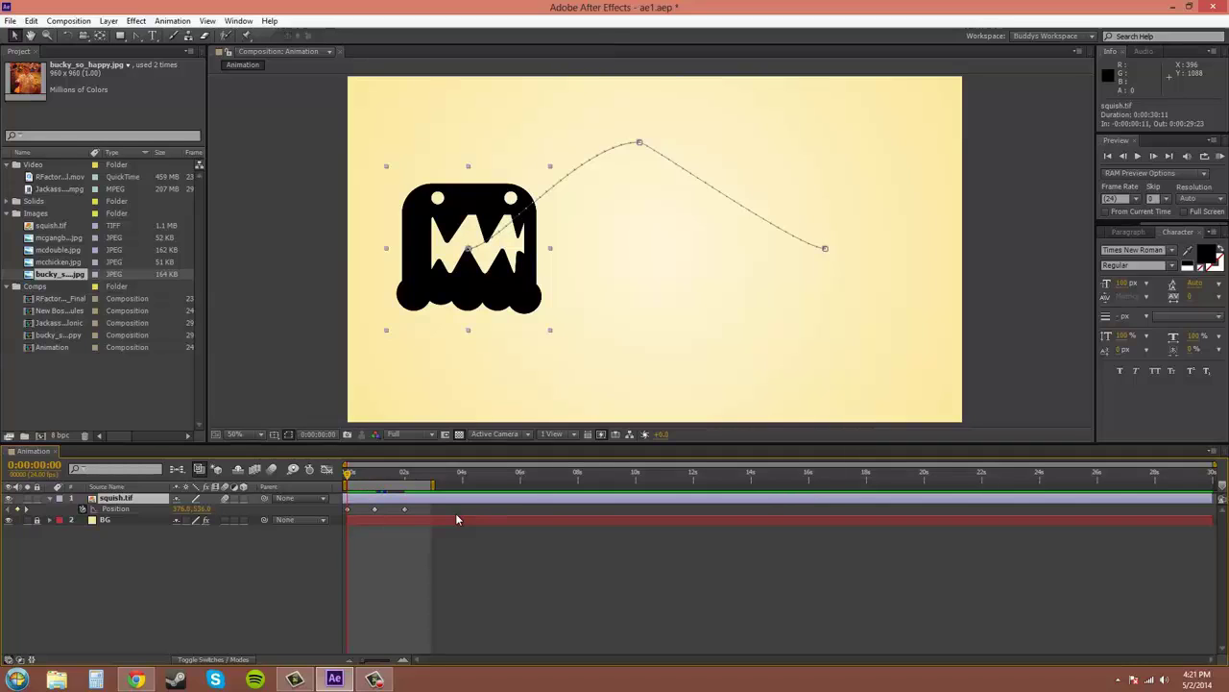
{"action": "key", "text": "Page_Down"}
{"action": "key", "text": "Page_Down"}
{"action": "key", "text": "Page_Down"}
{"action": "key", "text": "Page_Down"}
{"action": "key", "text": "Page_Down"}
{"action": "key", "text": "Page_Down"}
{"action": "key", "text": "Page_Down"}
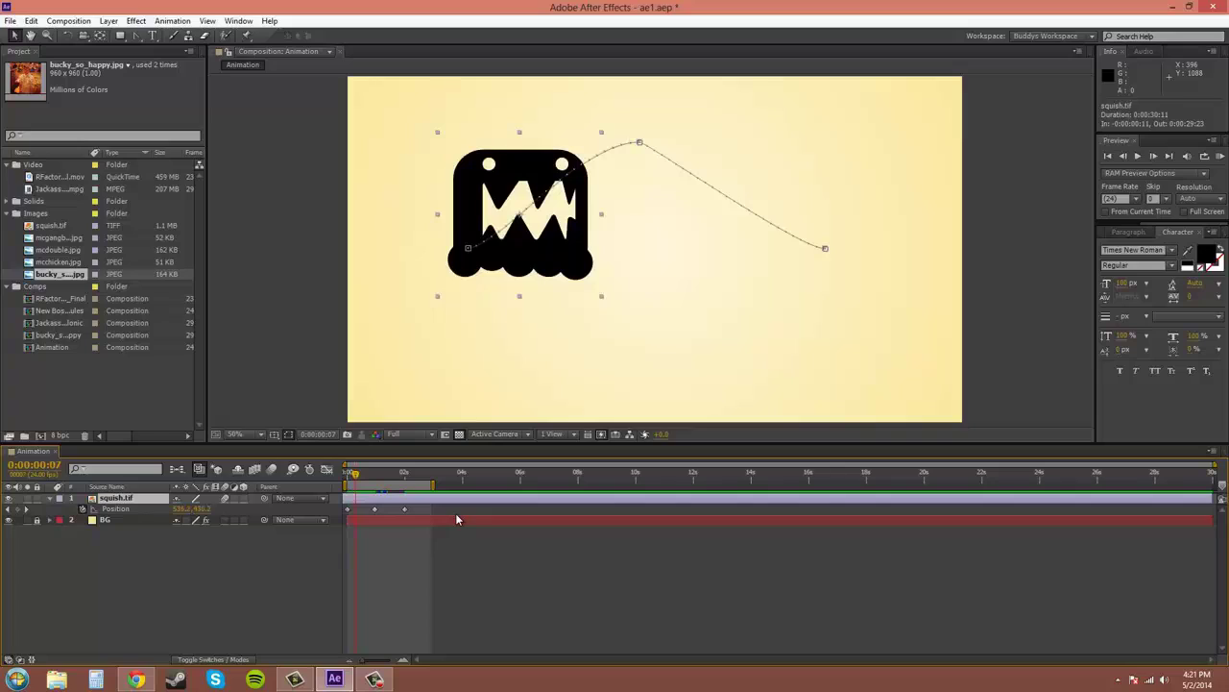
{"action": "key", "text": "Page_Down"}
{"action": "key", "text": "Page_Down"}
{"action": "key", "text": "Page_Down"}
{"action": "key", "text": "Page_Down"}
{"action": "key", "text": "Page_Down"}
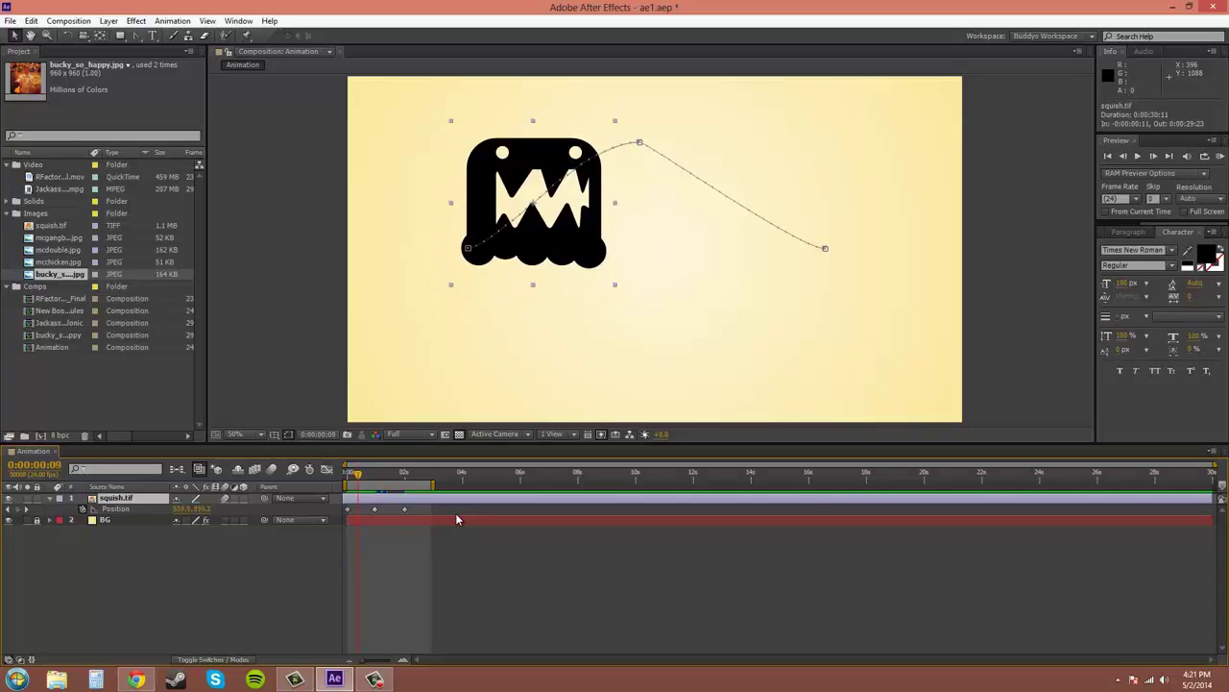
Step back one frame at a time from 0:00:00:12 to the first frame of the animation
{"action": "key", "text": "Page_Up"}
{"action": "key", "text": "Page_Up"}
{"action": "key", "text": "Page_Up"}
{"action": "key", "text": "Page_Up"}
{"action": "key", "text": "Page_Up"}
{"action": "key", "text": "Page_Up"}
{"action": "key", "text": "Page_Up"}
{"action": "key", "text": "Page_Up"}
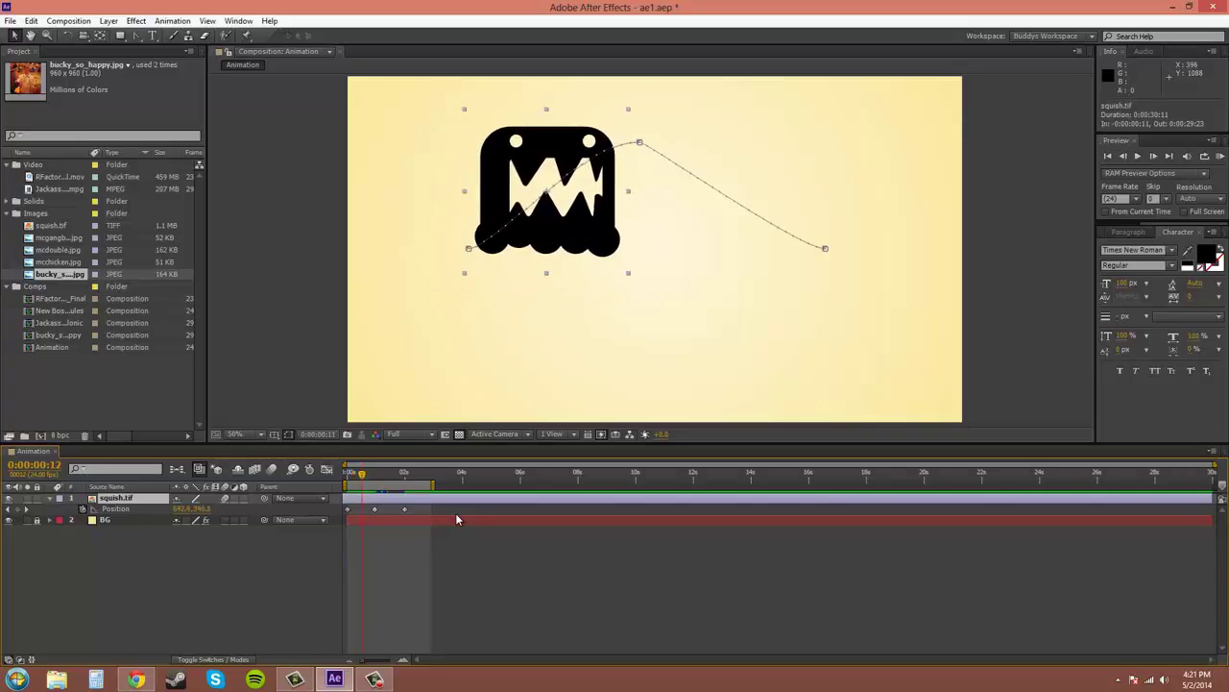
{"action": "key", "text": "Page_Up"}
{"action": "key", "text": "Page_Up"}
{"action": "key", "text": "Page_Up"}
{"action": "key", "text": "Page_Up"}
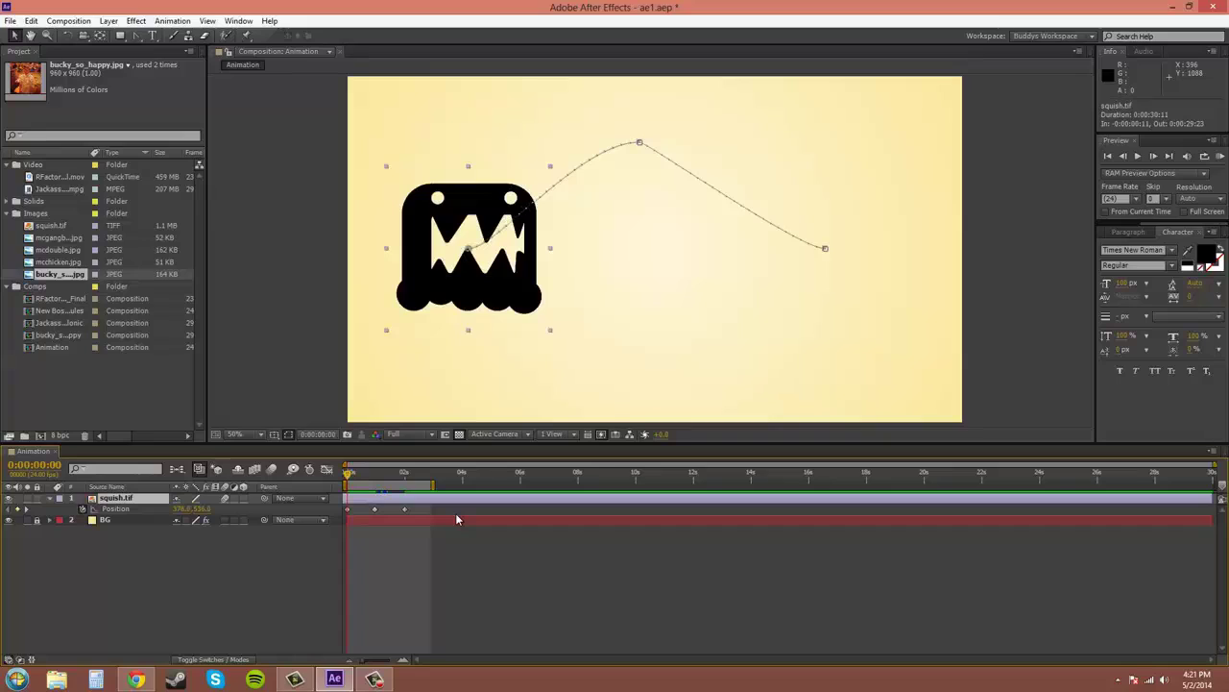
Jump forward in ten-frame increments to 0:00:00:20, and return to the first frame in the same increments
{"action": "key", "text": "shift+Page_Down"}
{"action": "key", "text": "shift+Page_Down"}
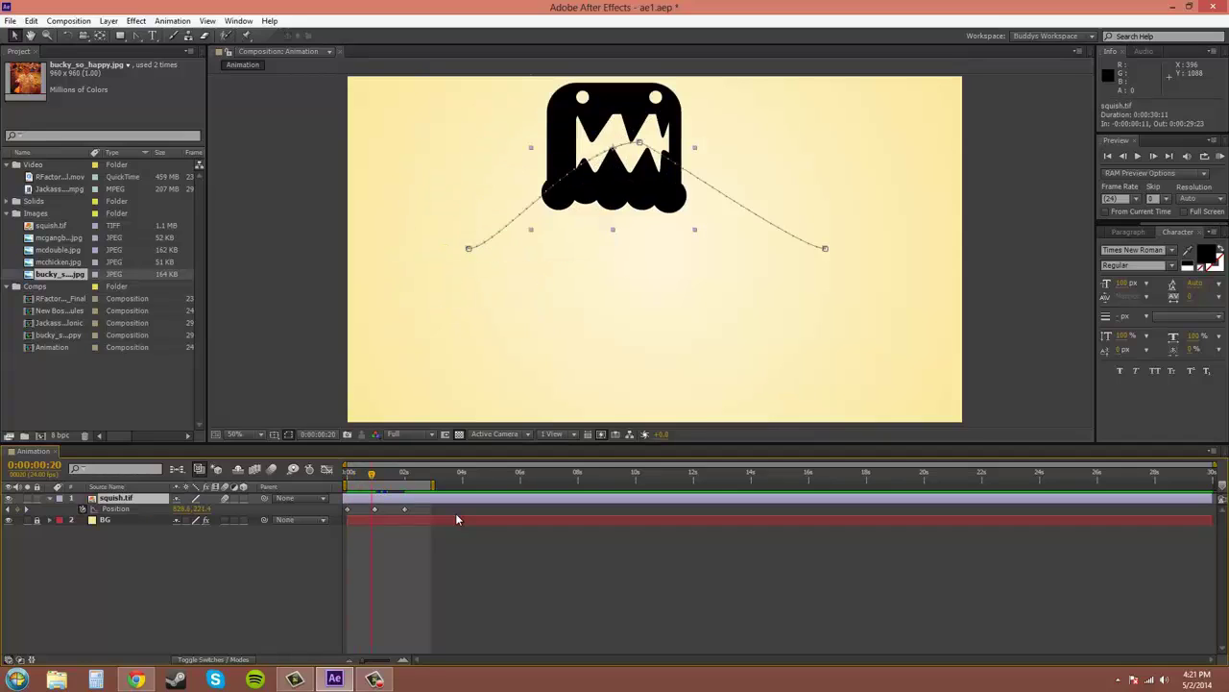
{"action": "key", "text": "shift+Page_Up"}
{"action": "key", "text": "shift+Page_Up"}
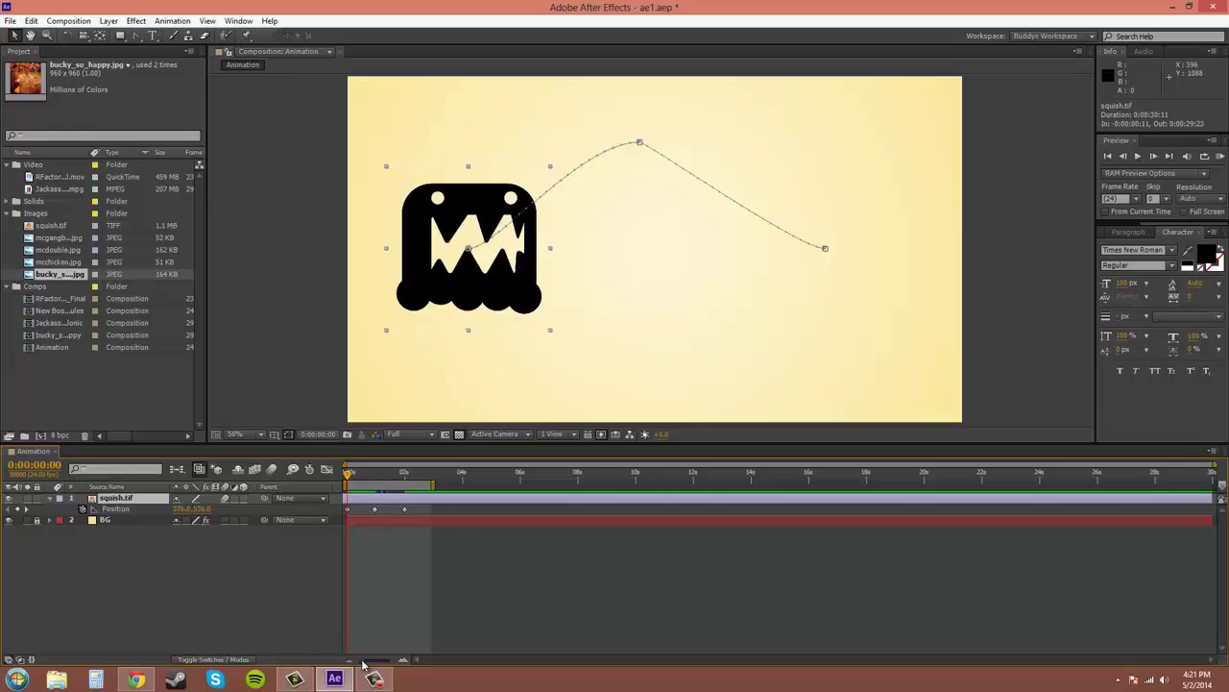
Zoom the timeline's time scale in to individual frames, and back out to the full 30-second composition
{"action": "left_click_drag", "start_coordinate": [363, 663], "coordinate": [401, 661]}
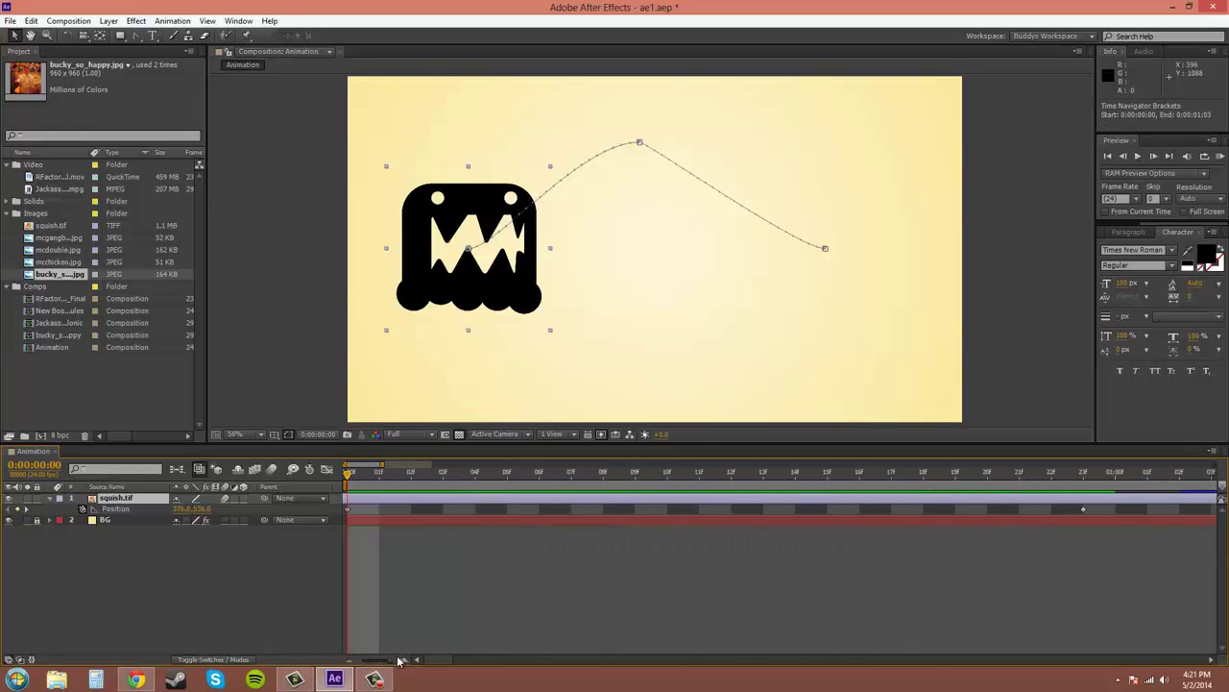
{"action": "left_click", "coordinate": [421, 559]}
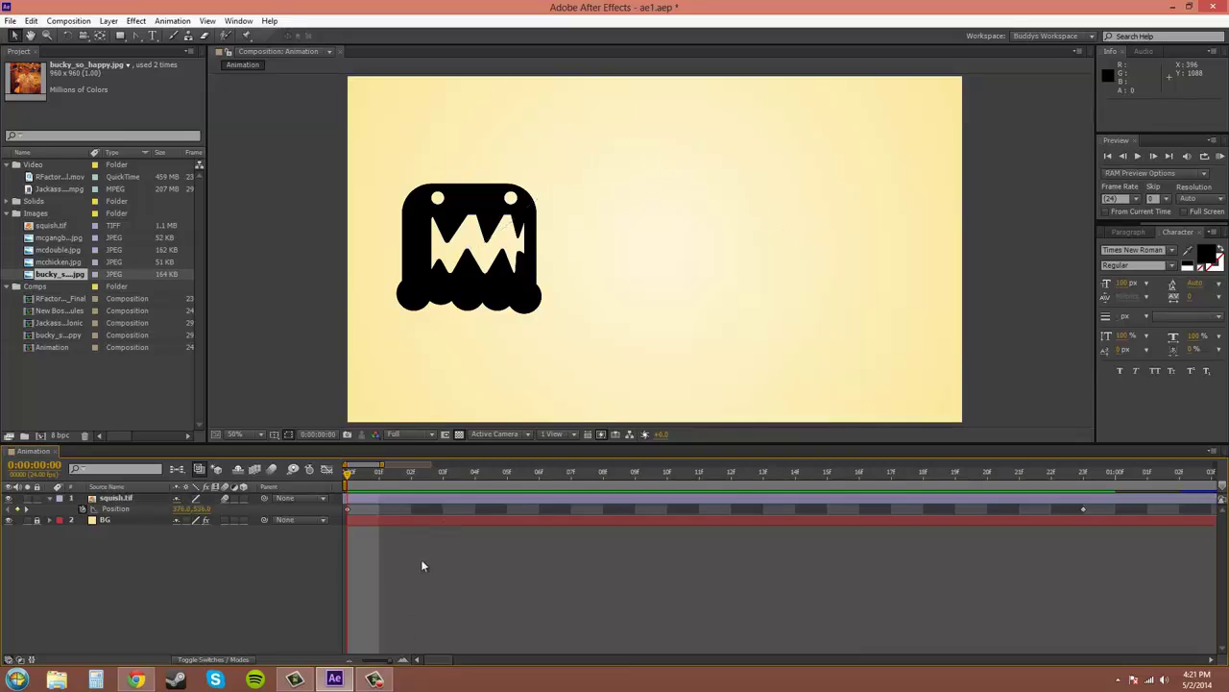
{"action": "left_click_drag", "start_coordinate": [351, 477], "coordinate": [316, 488]}
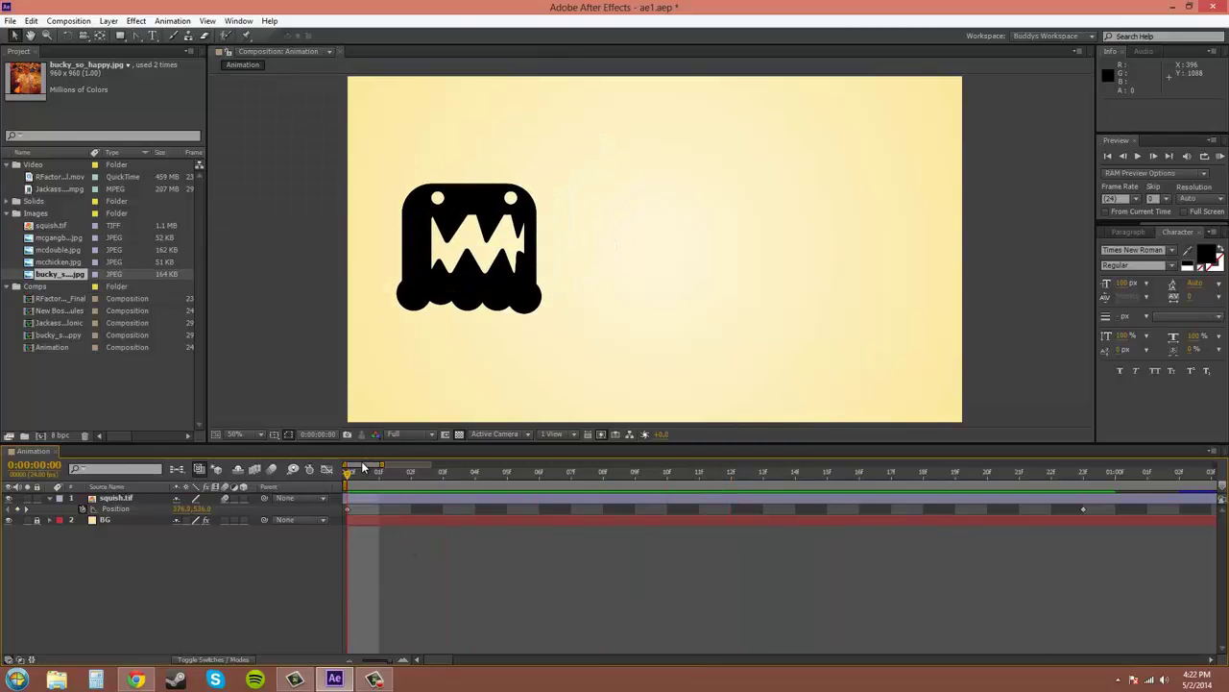
{"action": "left_click_drag", "start_coordinate": [382, 467], "coordinate": [496, 468]}
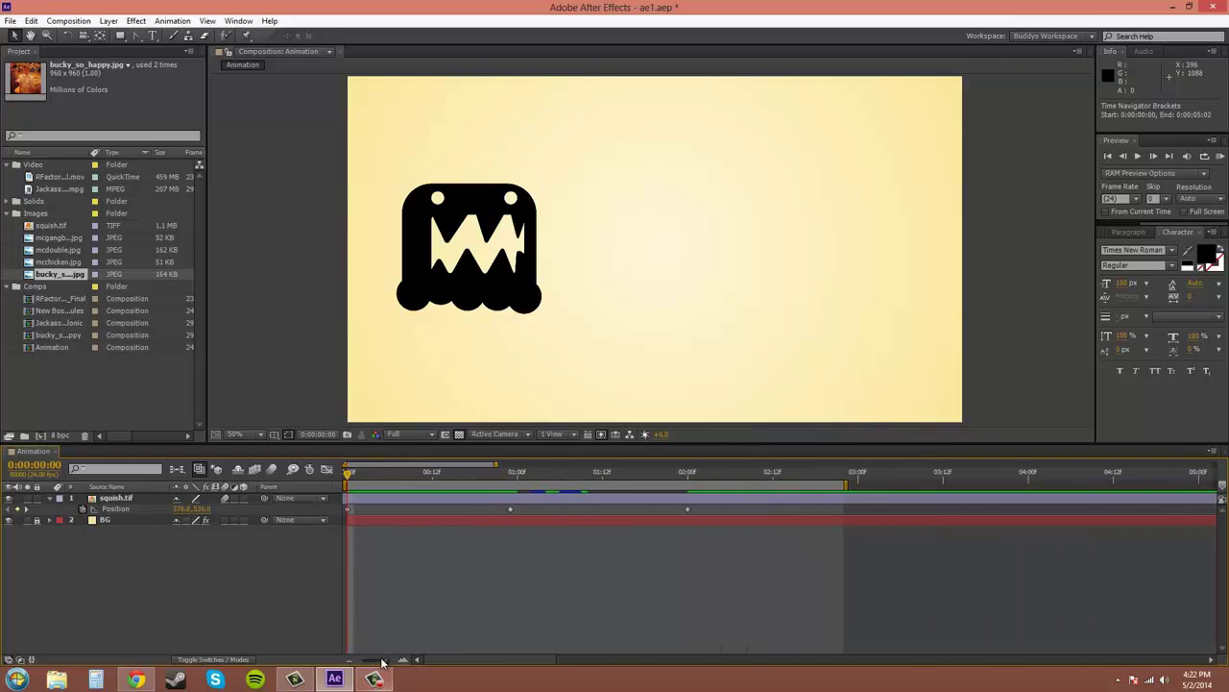
{"action": "mouse_move", "coordinate": [384, 660]}
{"action": "left_mouse_down"}
{"action": "mouse_move", "coordinate": [361, 663]}
{"action": "mouse_move", "coordinate": [400, 665]}
{"action": "left_mouse_up"}
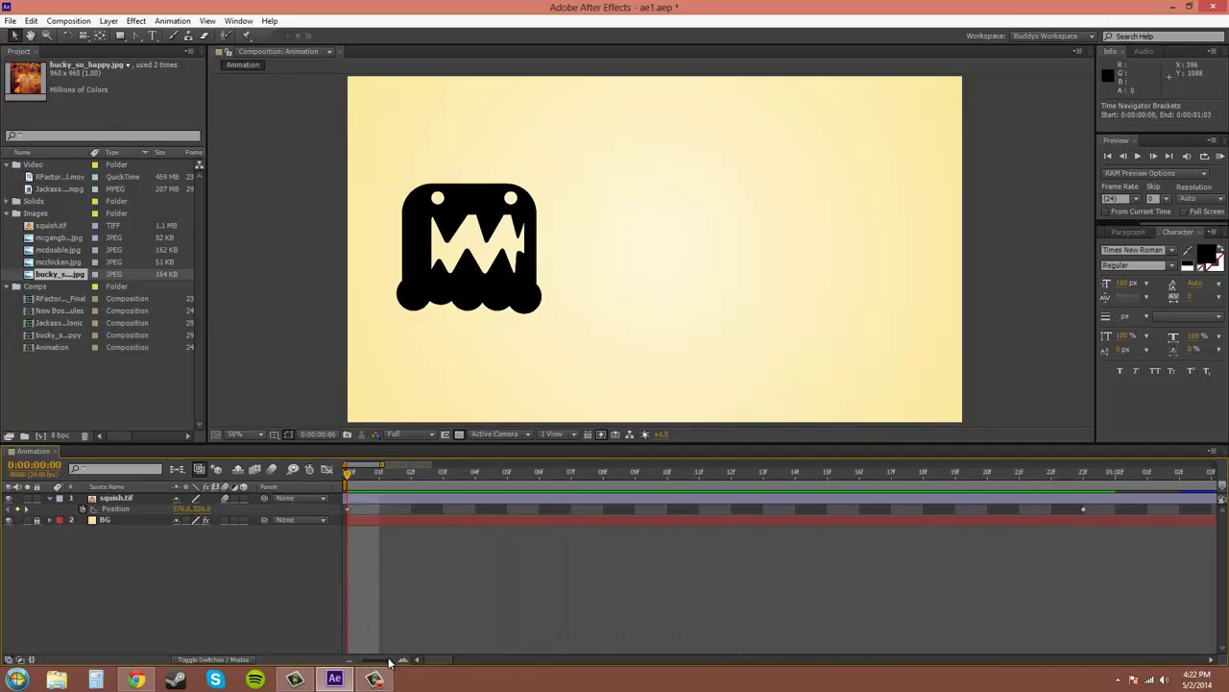
{"action": "left_click_drag", "start_coordinate": [390, 661], "coordinate": [332, 665]}
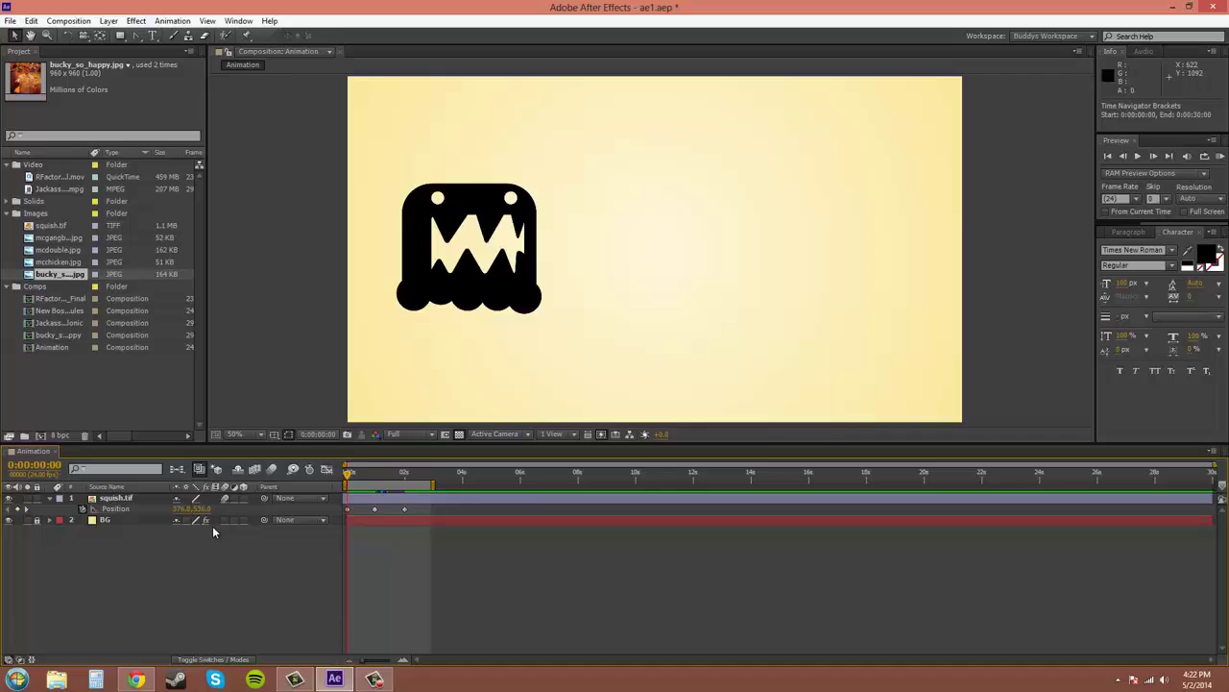
Collapse the squish.tif layer's properties and reveal only its Position property again
{"action": "left_click", "coordinate": [105, 500]}
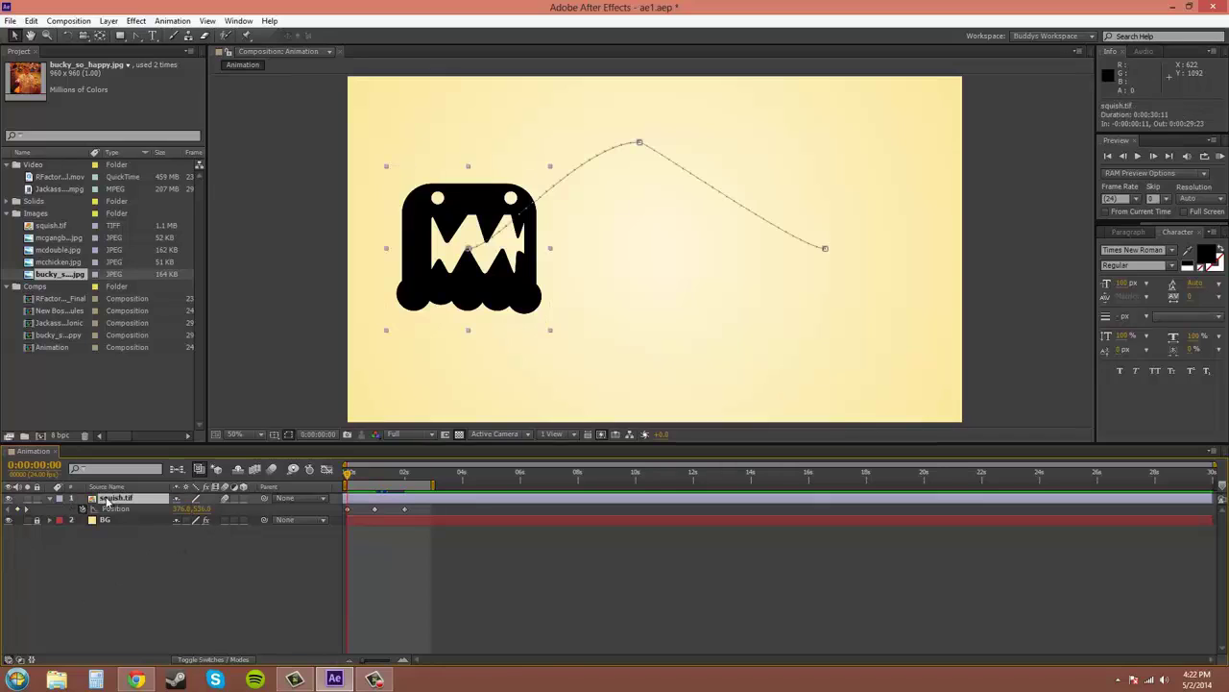
{"action": "left_click", "coordinate": [50, 499]}
{"action": "left_click", "coordinate": [104, 567]}
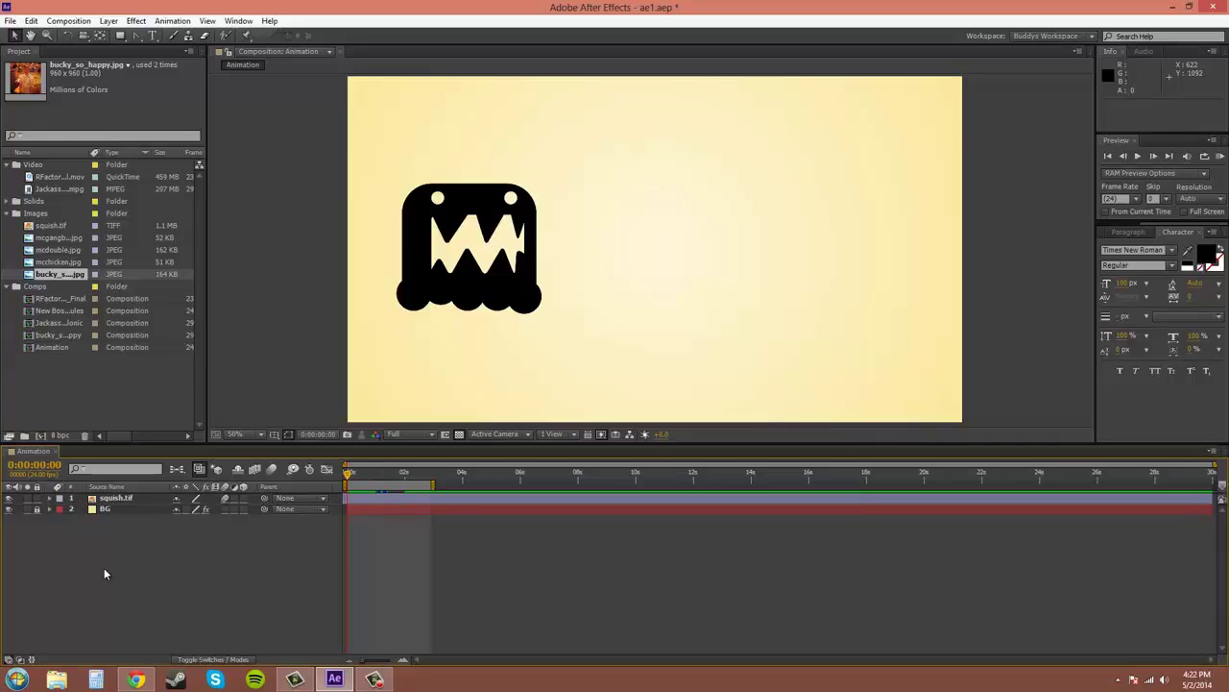
{"action": "left_click", "coordinate": [120, 499]}
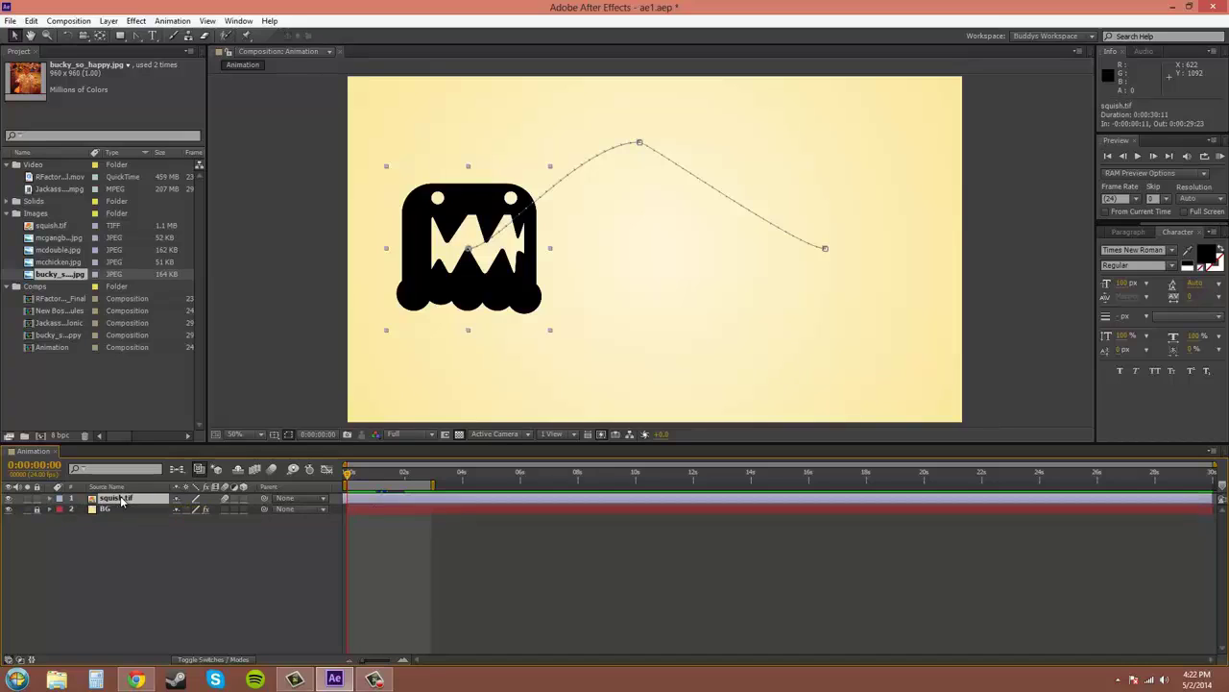
{"action": "key", "text": "p"}
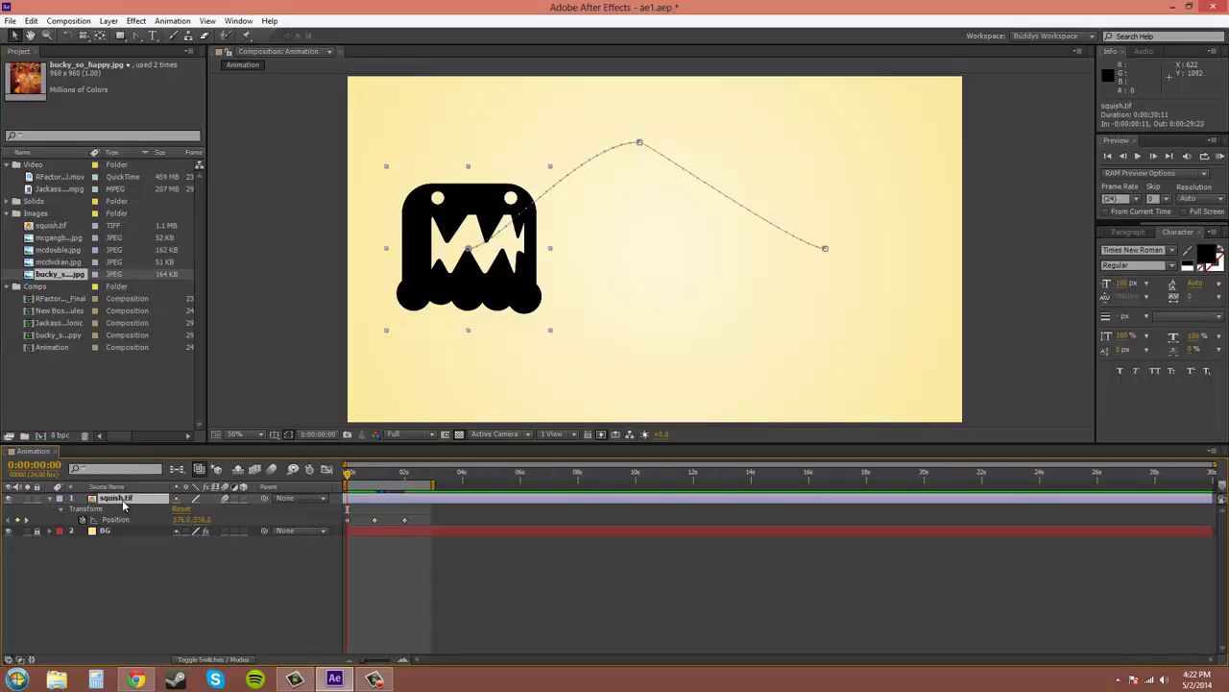
{"action": "left_click", "coordinate": [126, 578]}
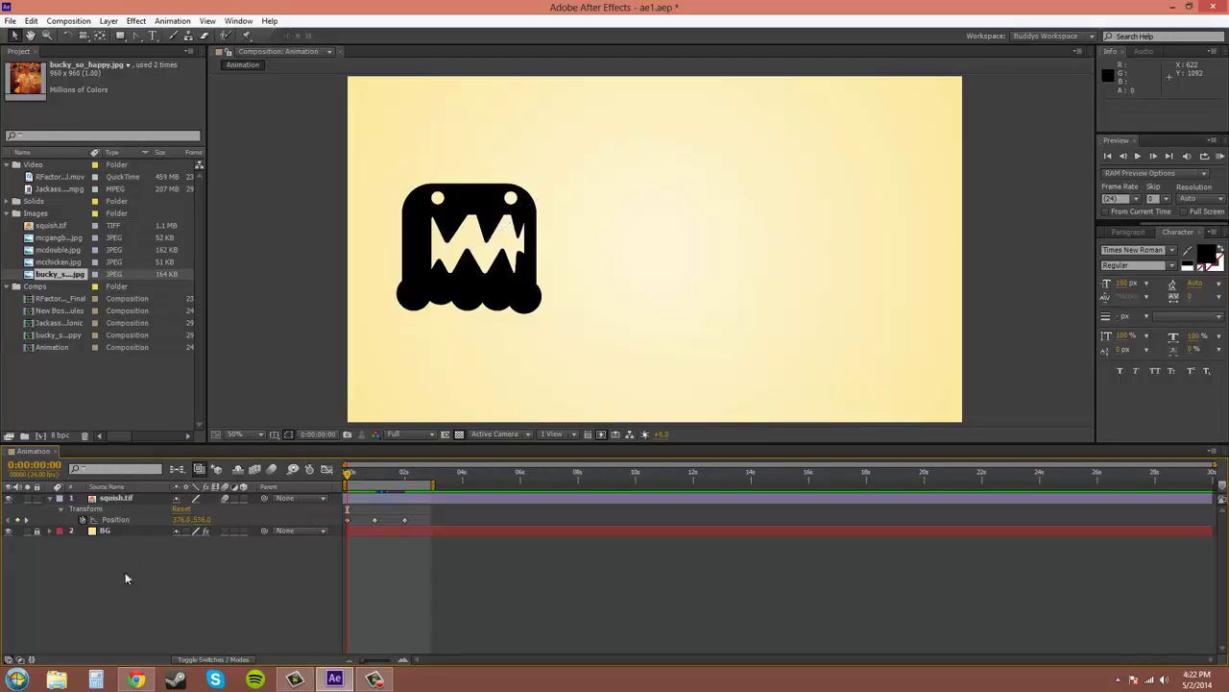
Add a Position keyframe to the squish.tif layer at 0:00:00:12
{"action": "left_click", "coordinate": [121, 500]}
{"action": "mouse_move", "coordinate": [348, 475]}
{"action": "left_mouse_down"}
{"action": "mouse_move", "coordinate": [409, 477]}
{"action": "mouse_move", "coordinate": [350, 475]}
{"action": "mouse_move", "coordinate": [340, 490]}
{"action": "left_mouse_up"}
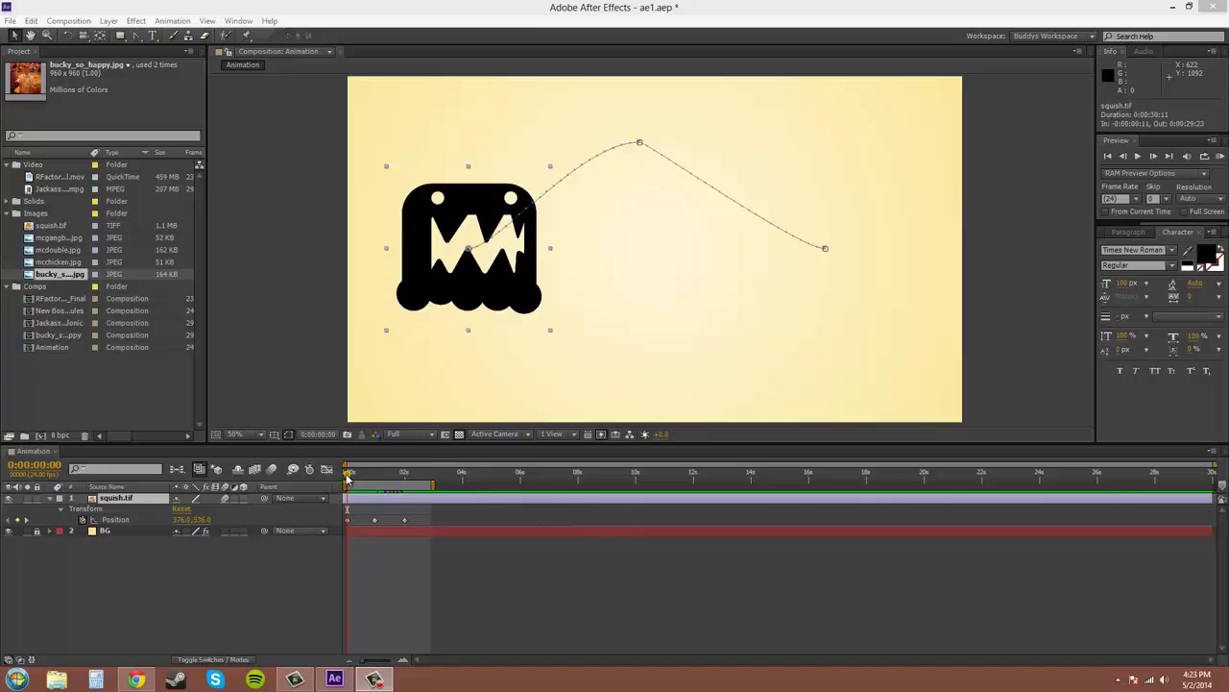
{"action": "left_click_drag", "start_coordinate": [349, 478], "coordinate": [364, 478]}
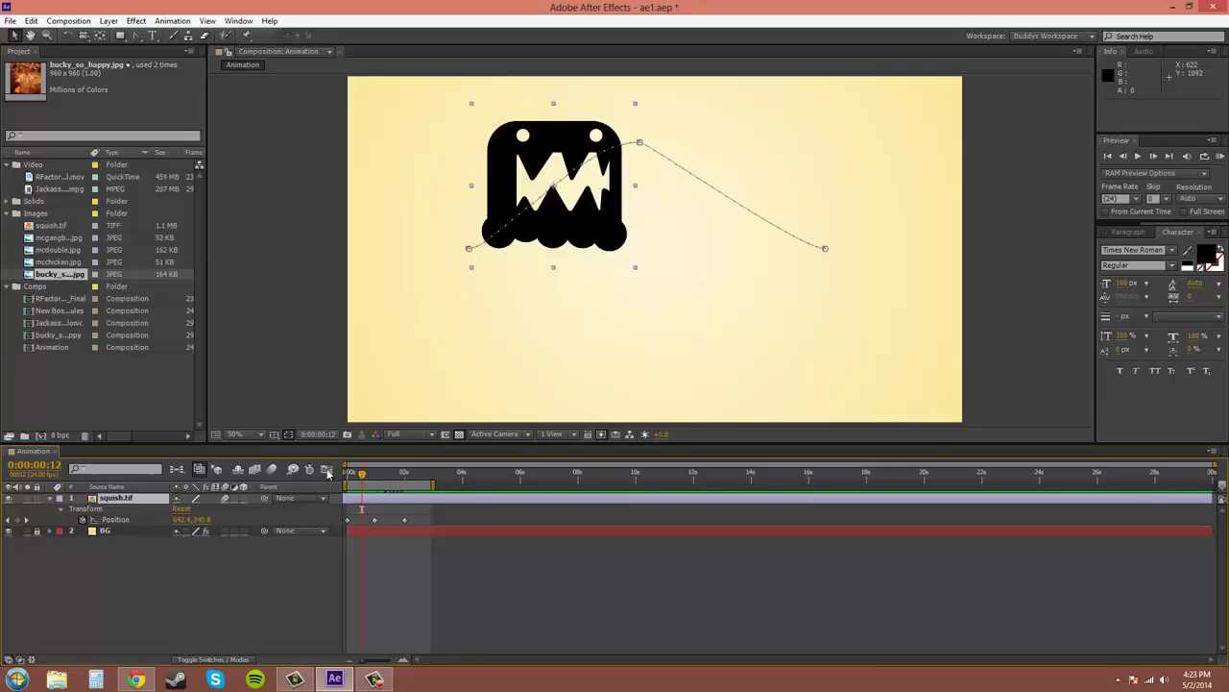
{"action": "left_click", "coordinate": [16, 520]}
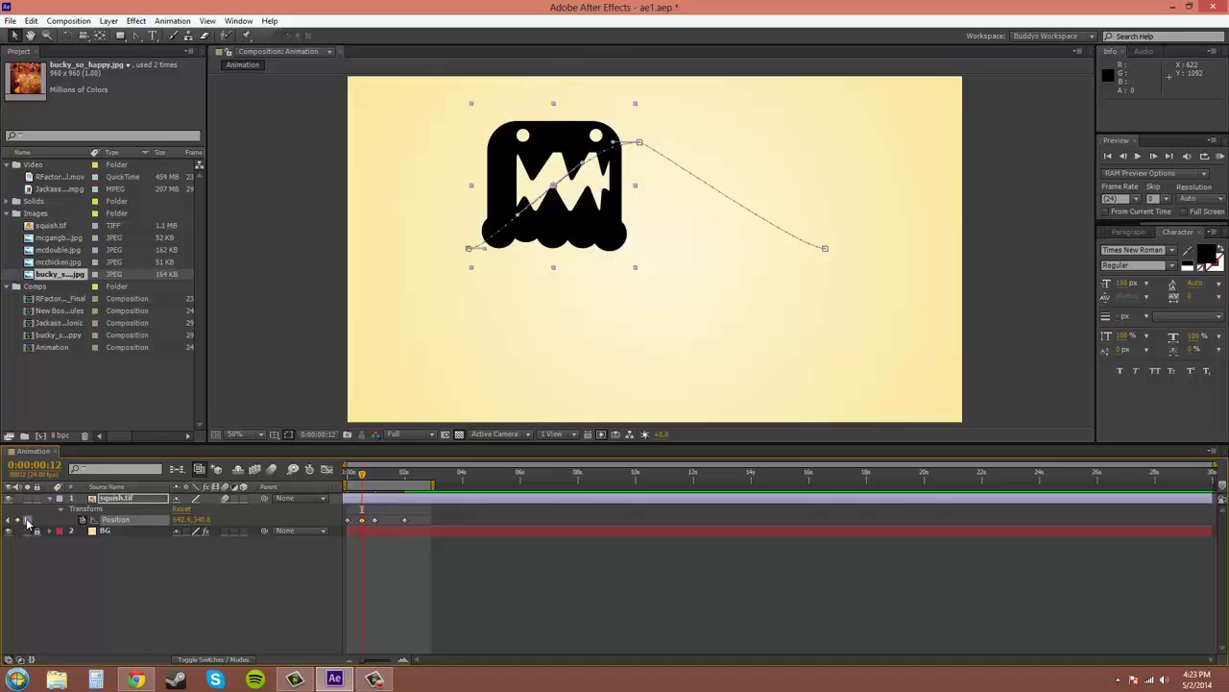
Navigate forward and backward between the first three Position keyframes, ending on the one at 0:00:00:12
{"action": "left_click", "coordinate": [26, 520]}
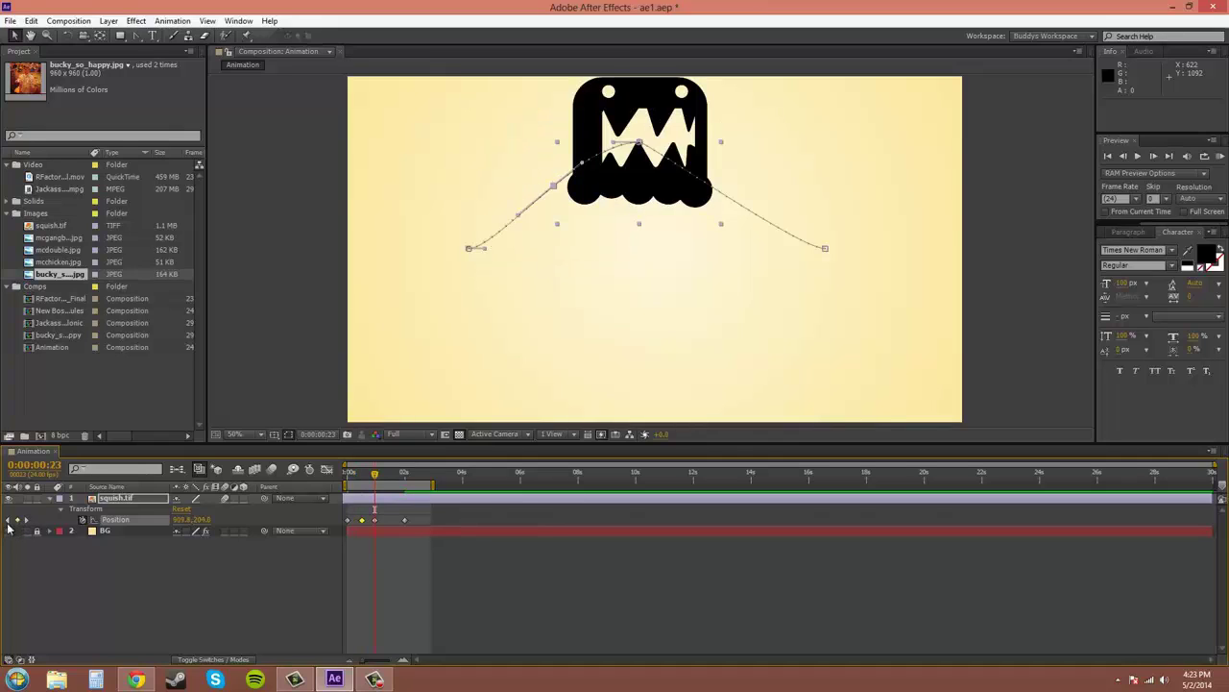
{"action": "left_click", "coordinate": [9, 520]}
{"action": "left_click", "coordinate": [9, 519]}
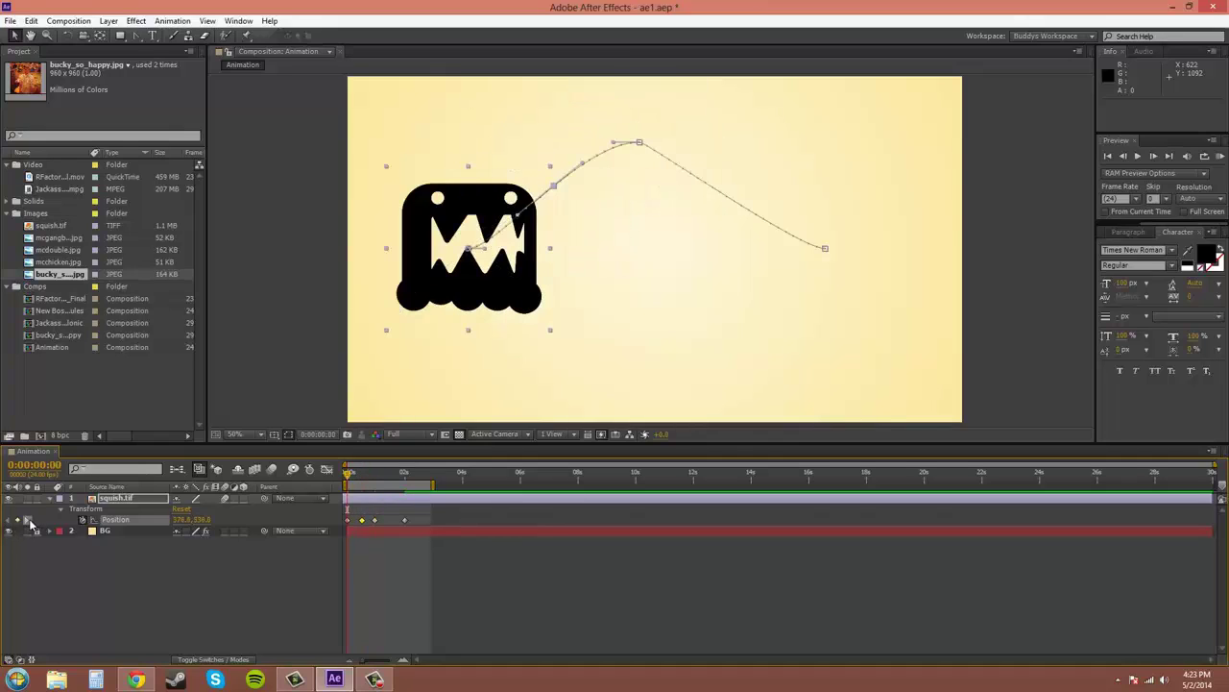
{"action": "left_click", "coordinate": [27, 519]}
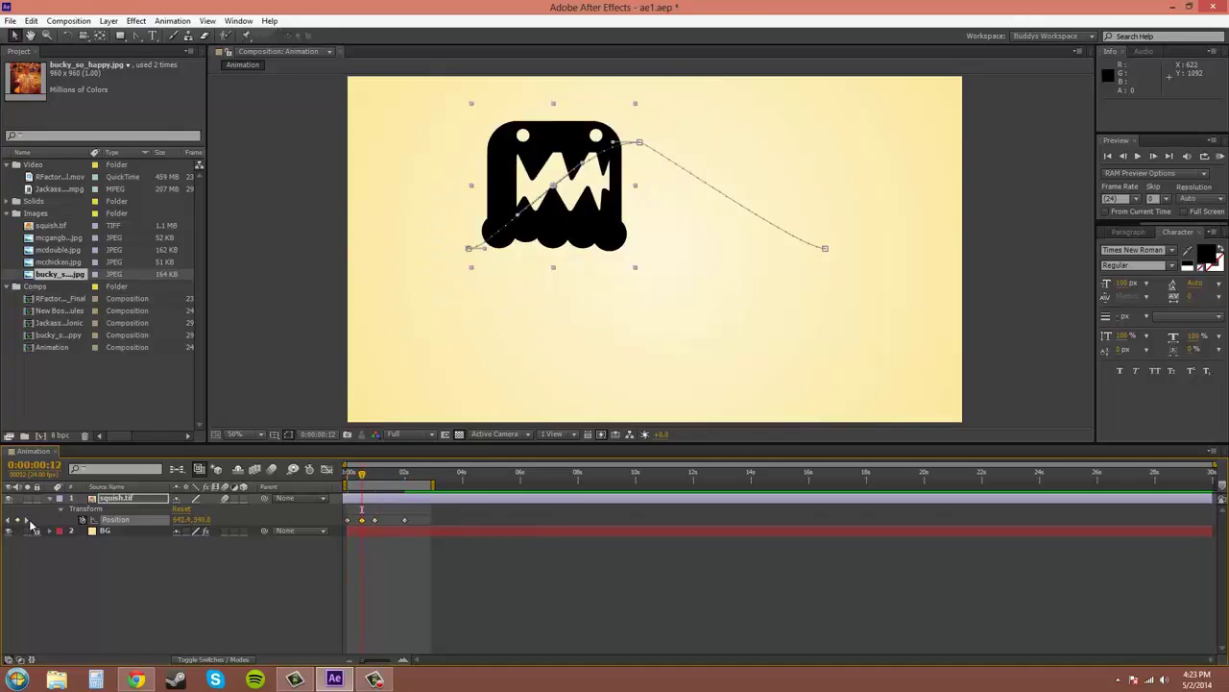
{"action": "left_click", "coordinate": [27, 520]}
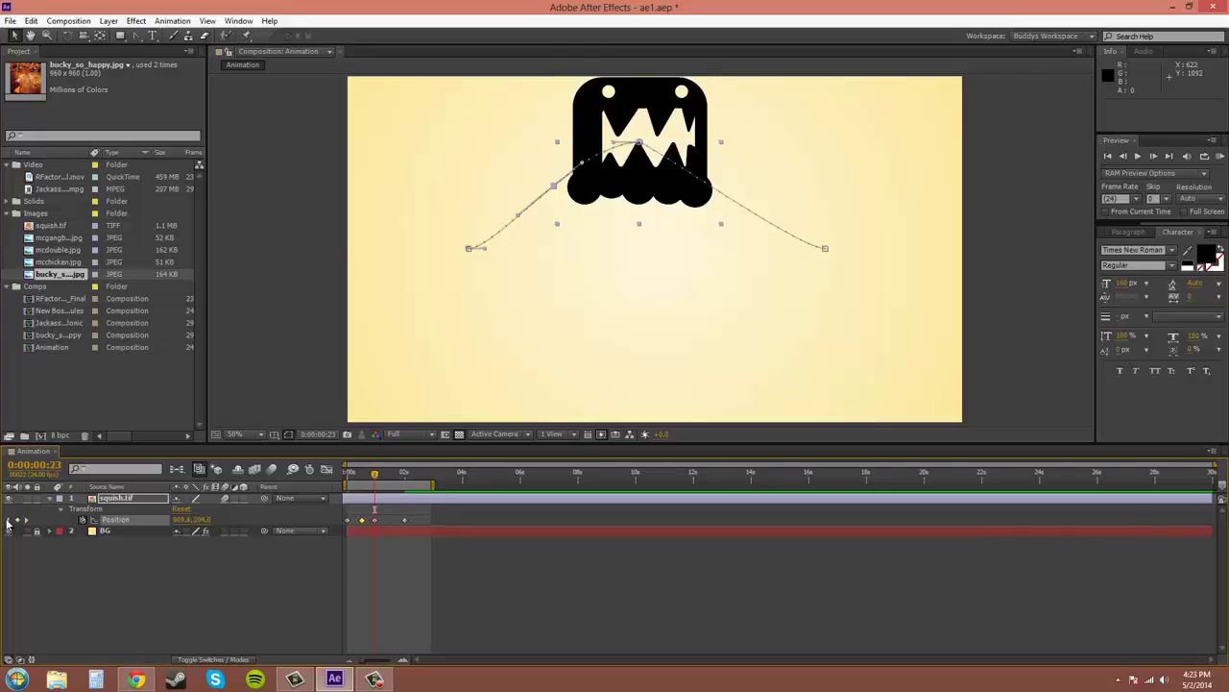
{"action": "left_click", "coordinate": [9, 520]}
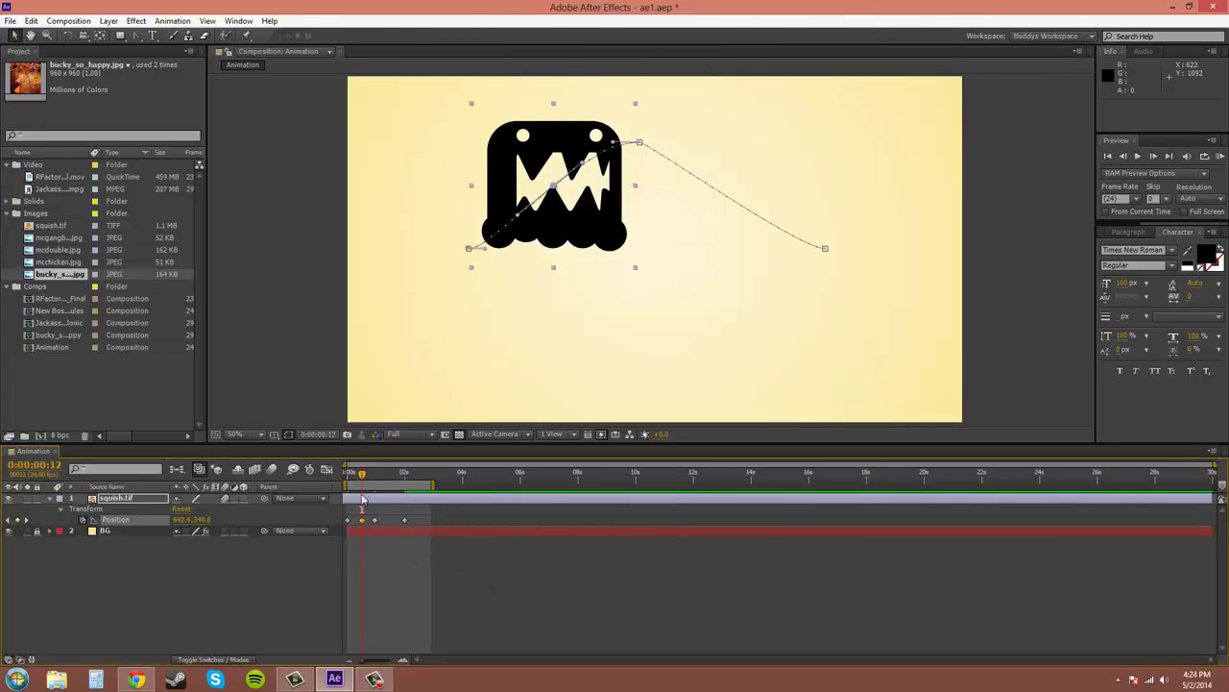
Return the playhead to 0:00:00:00 and insert a vertex midway along the descending half of the motion path using the Add Vertex Tool
{"action": "mouse_move", "coordinate": [362, 477]}
{"action": "left_mouse_down"}
{"action": "mouse_move", "coordinate": [348, 478]}
{"action": "mouse_move", "coordinate": [402, 485]}
{"action": "mouse_move", "coordinate": [347, 485]}
{"action": "left_mouse_up"}
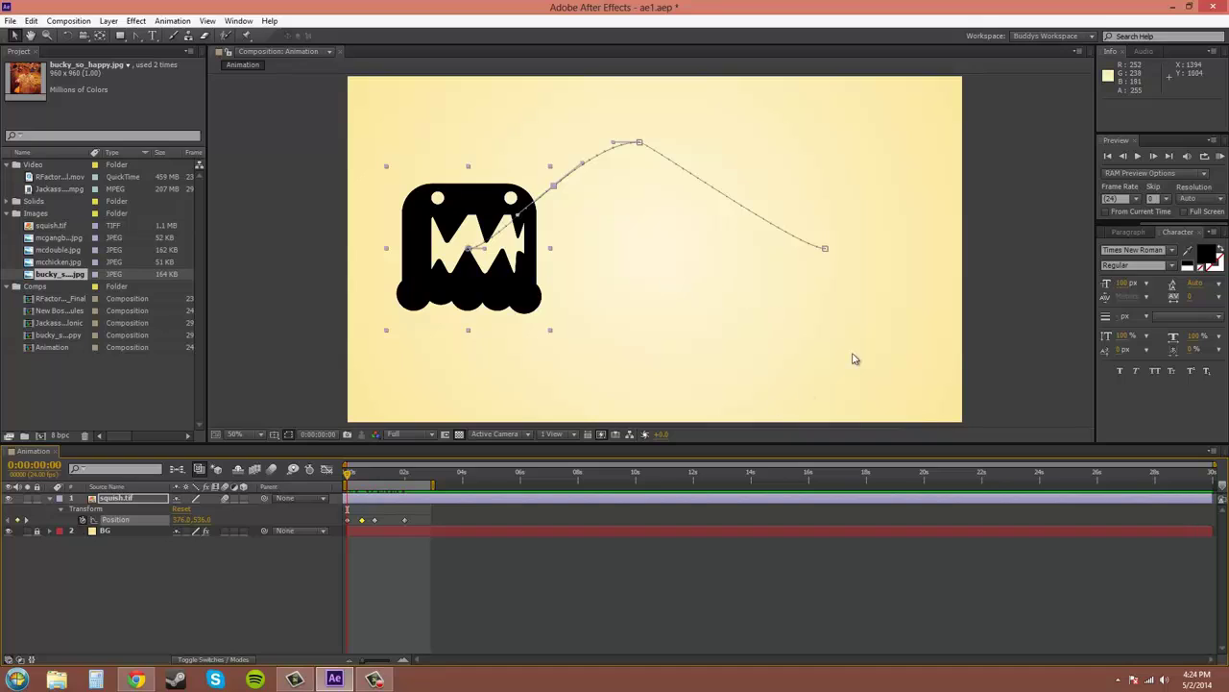
{"action": "key", "text": "g"}
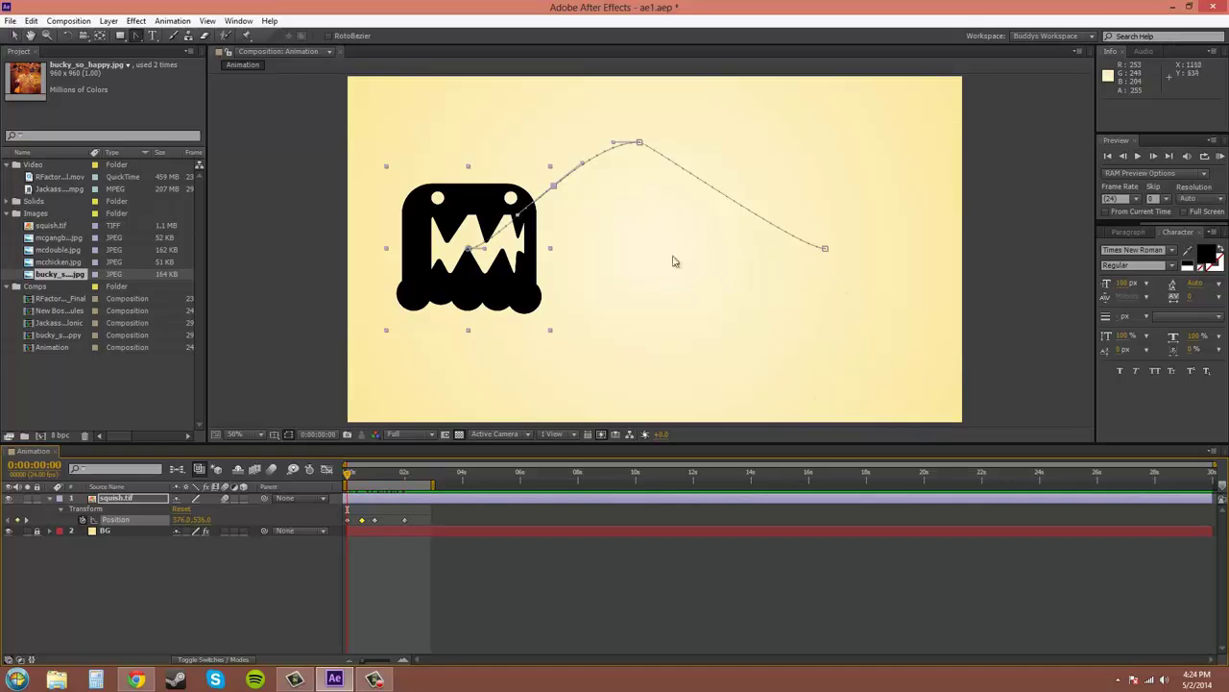
{"action": "left_click", "coordinate": [135, 36]}
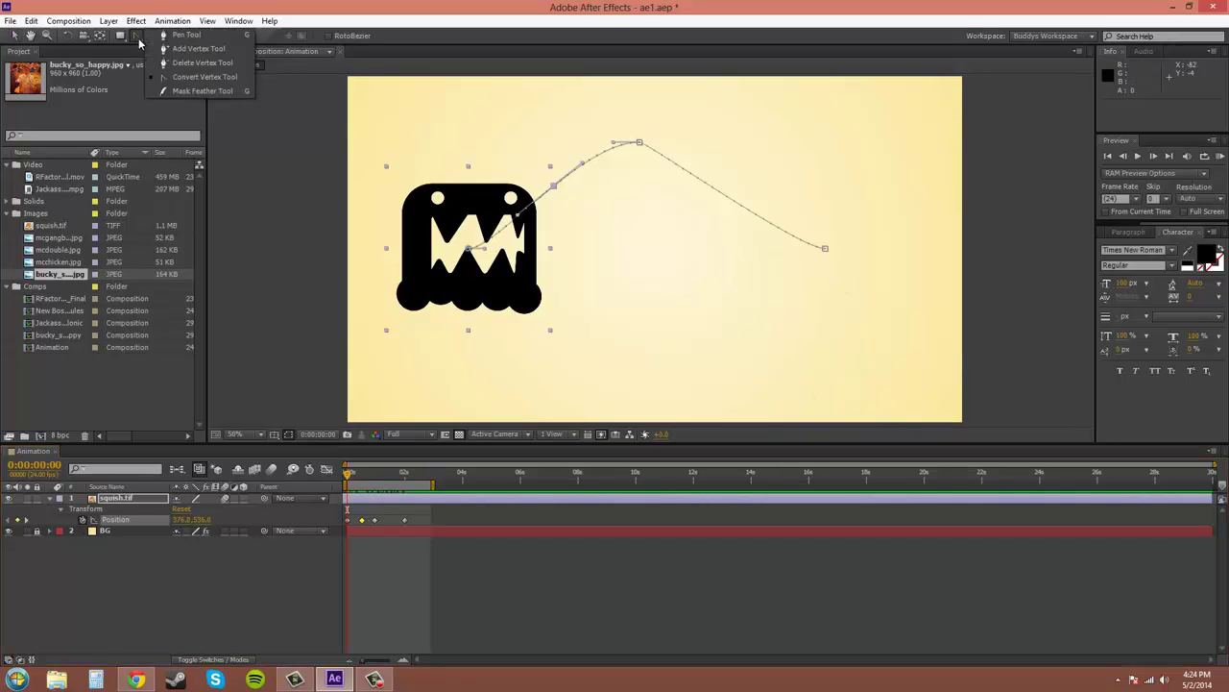
{"action": "left_click", "coordinate": [197, 48]}
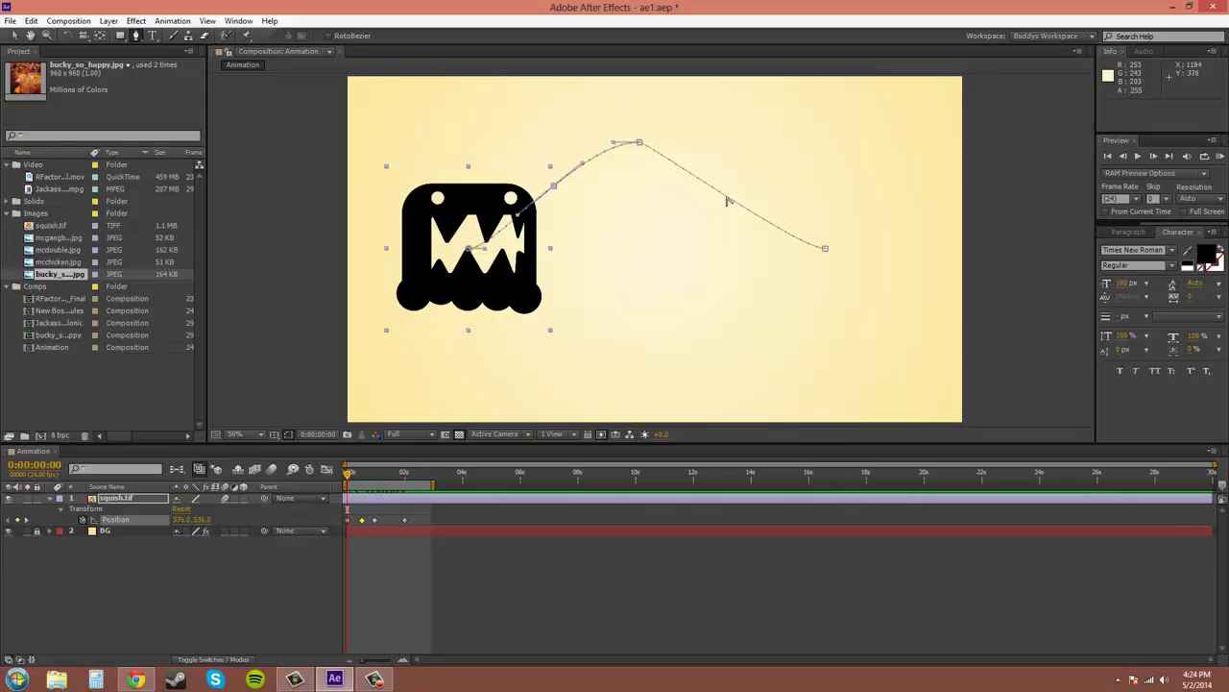
{"action": "left_click", "coordinate": [727, 199]}
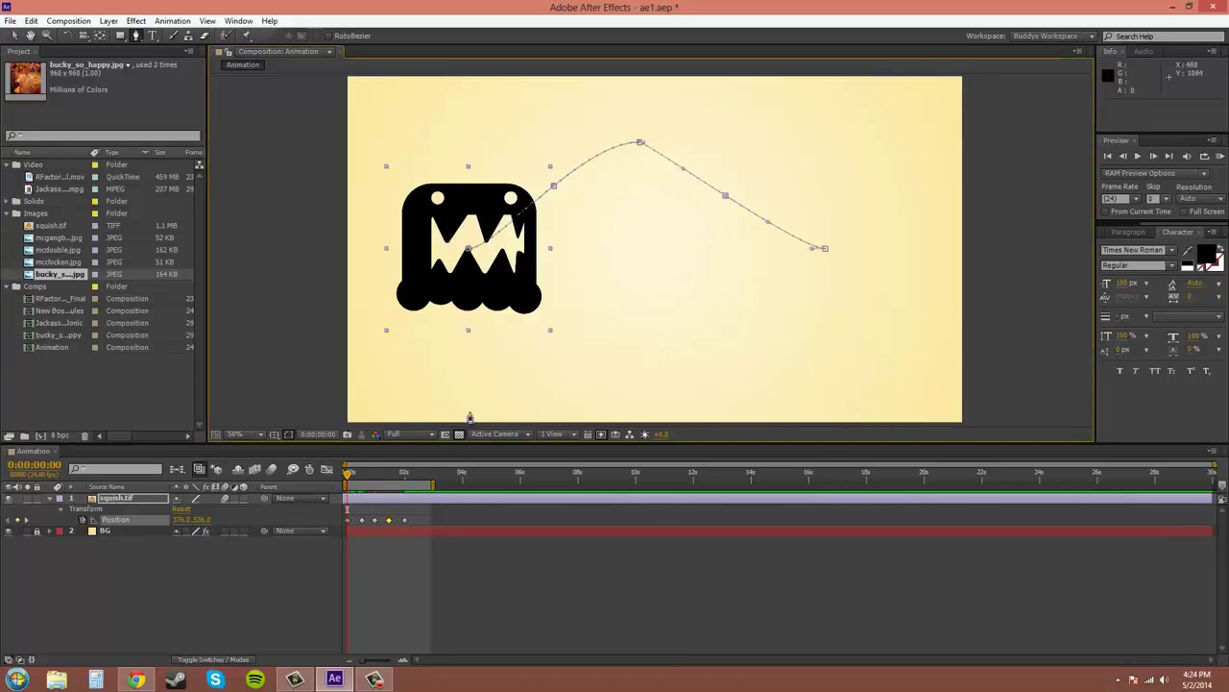